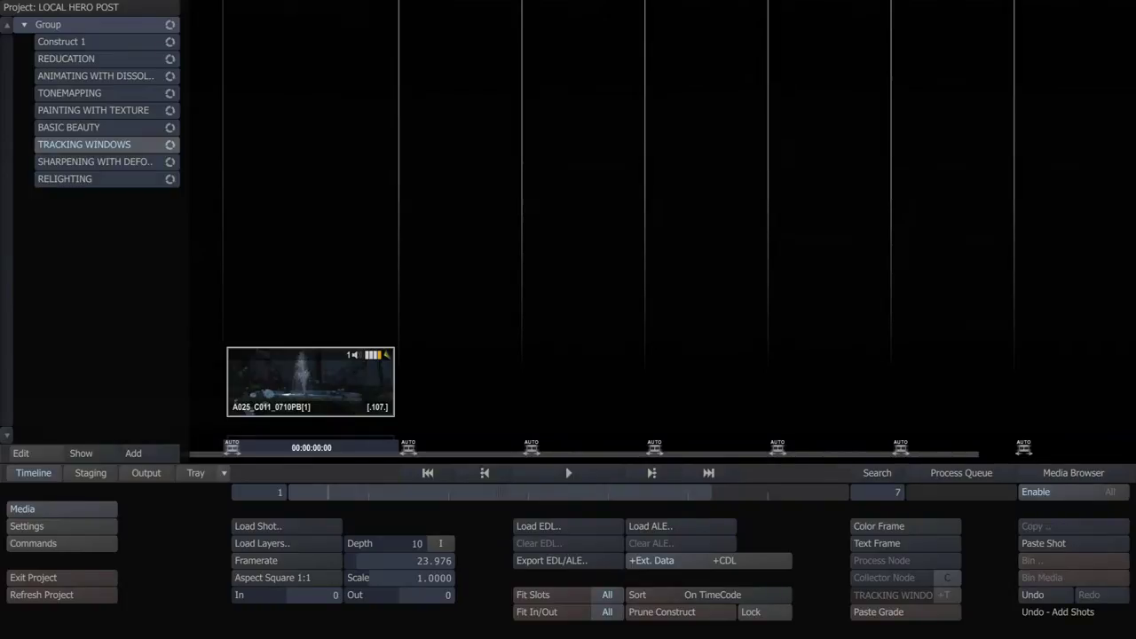
- Open the fountain shot for grading and play it to review the camera and actor movement
click(611, 472)
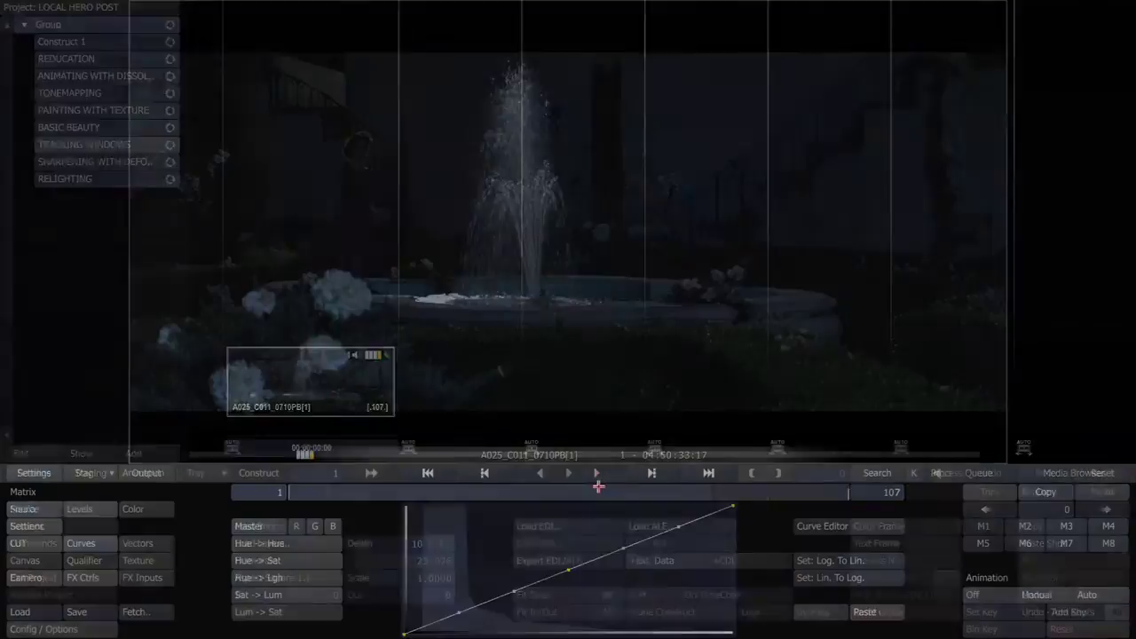
key(space)
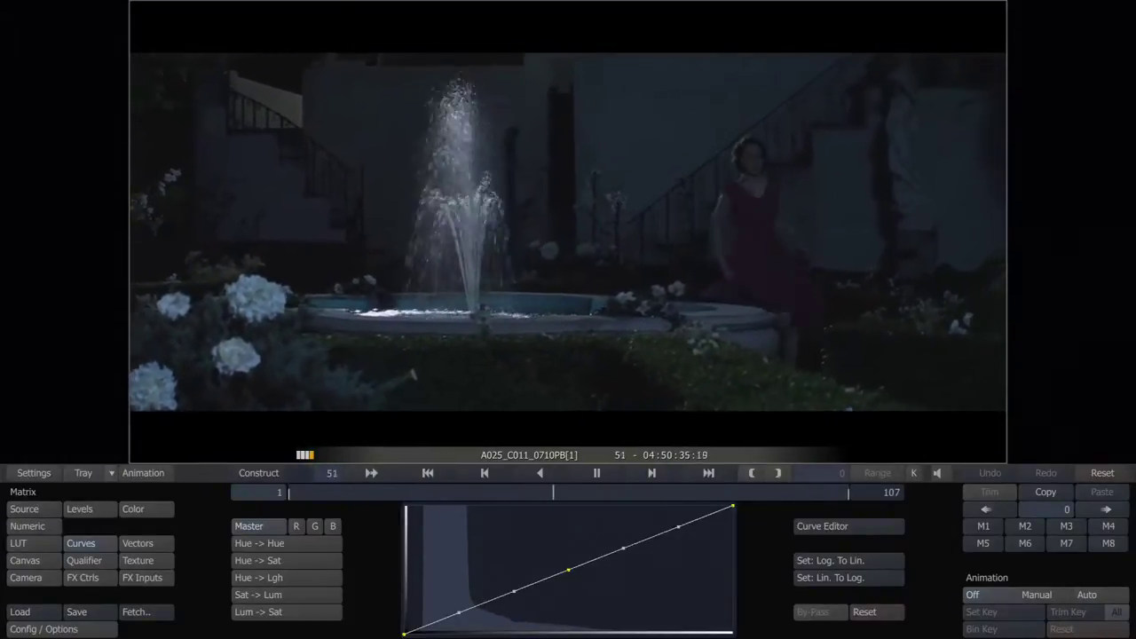
key(space)
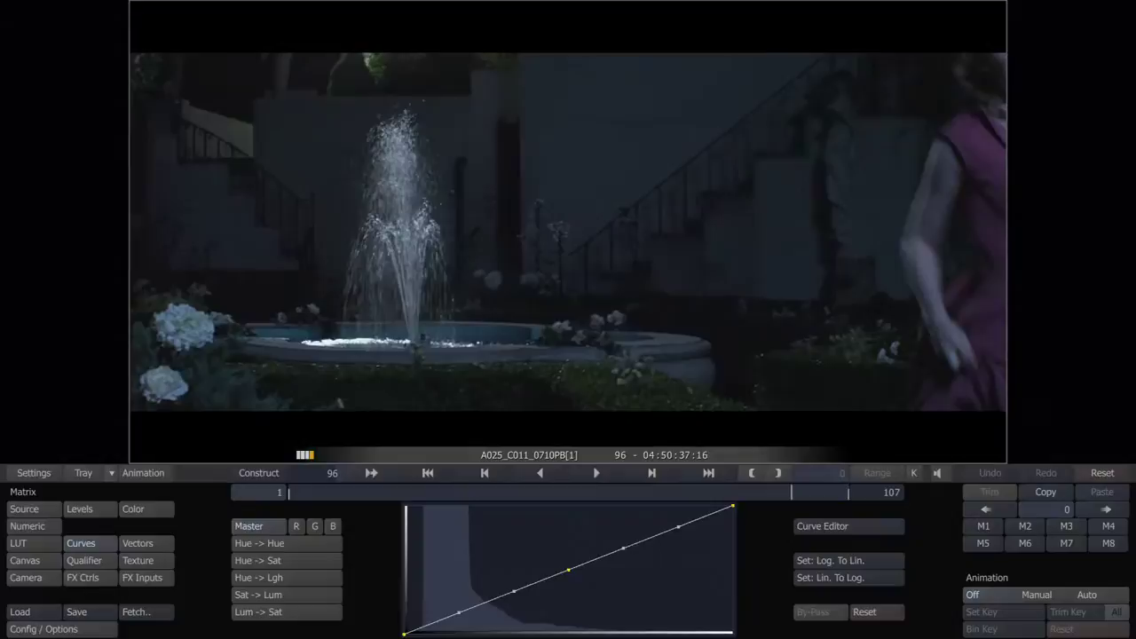
drag(552, 315, 564, 293)
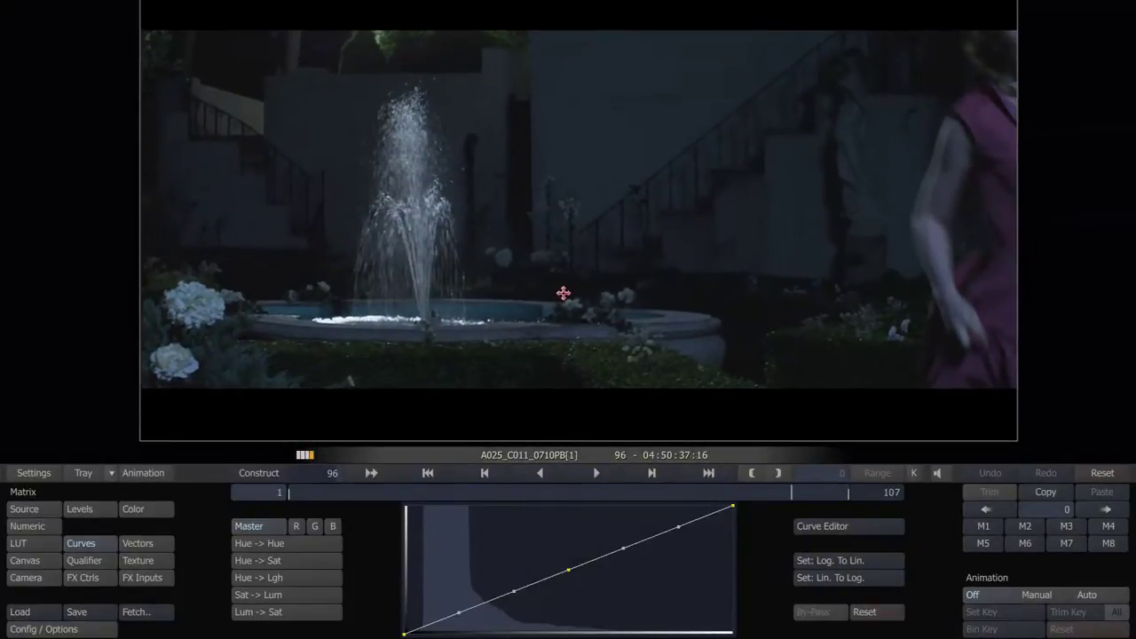
scroll(615, 307, down, 2)
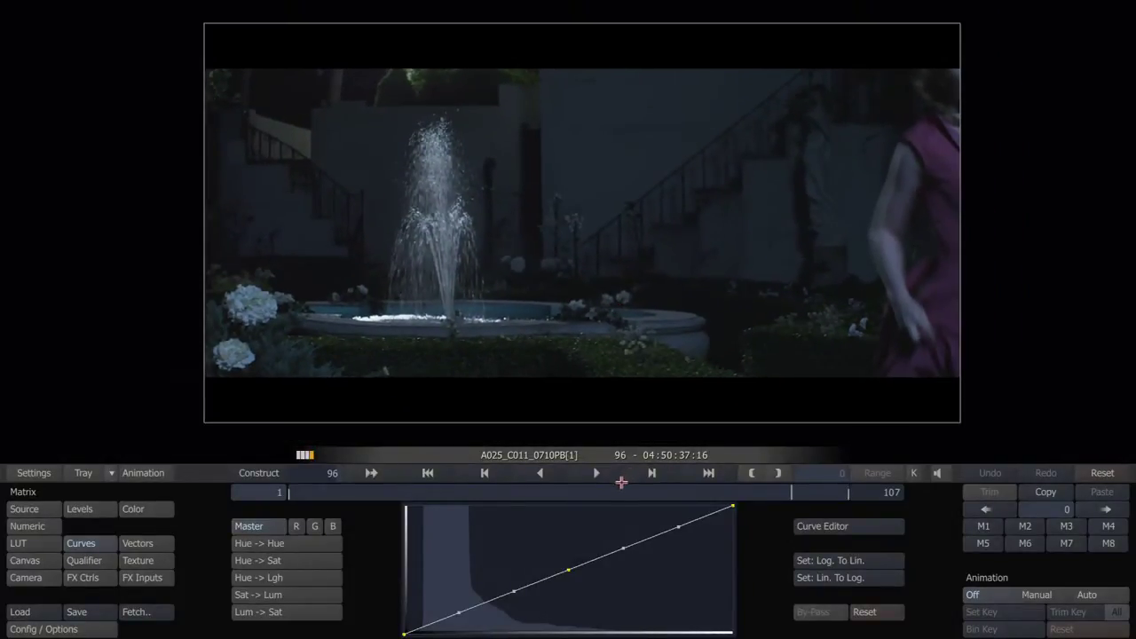
- Shape the master curve by raising its upper midpoint and shifting the black point inward, brightening highlights and deepening shadows
click(427, 473)
drag(617, 553, 625, 517)
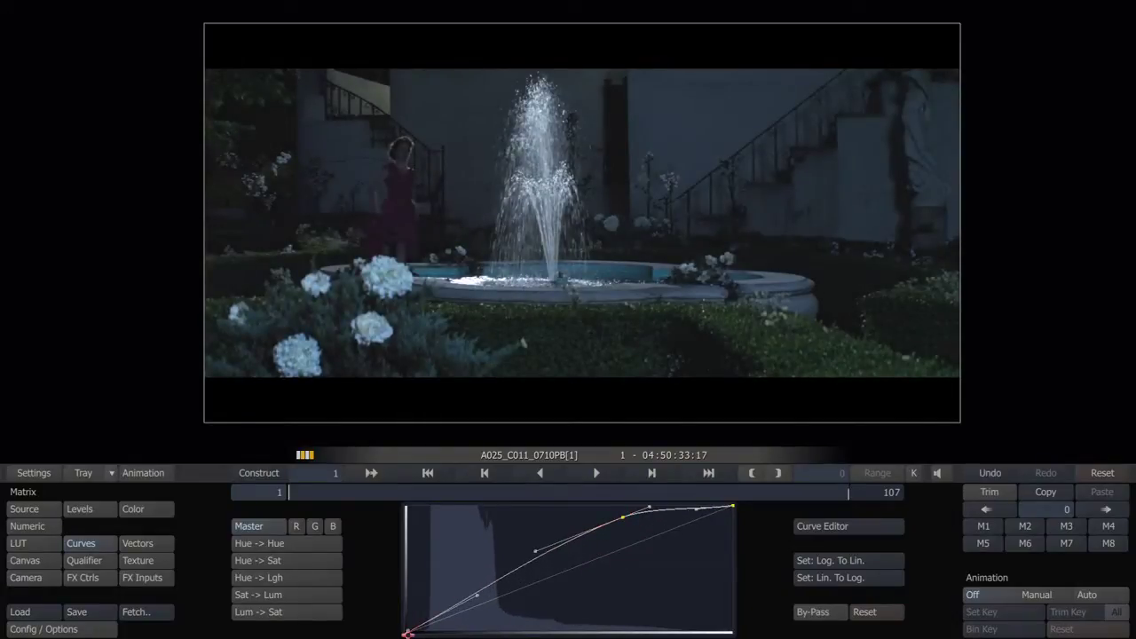
drag(407, 634, 422, 633)
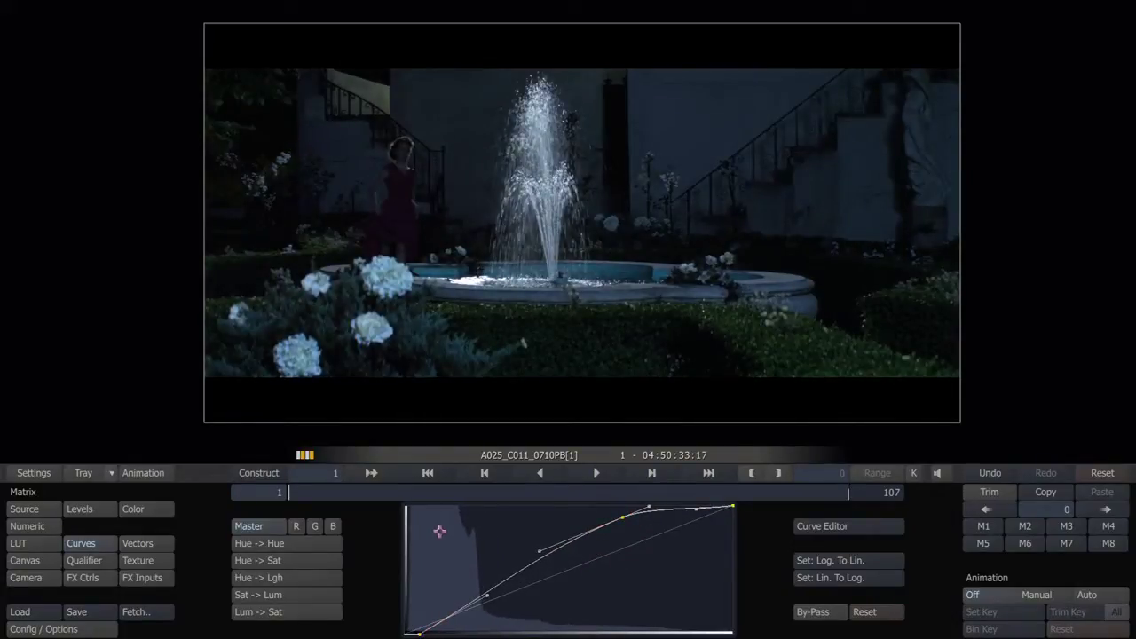
drag(453, 499, 601, 522)
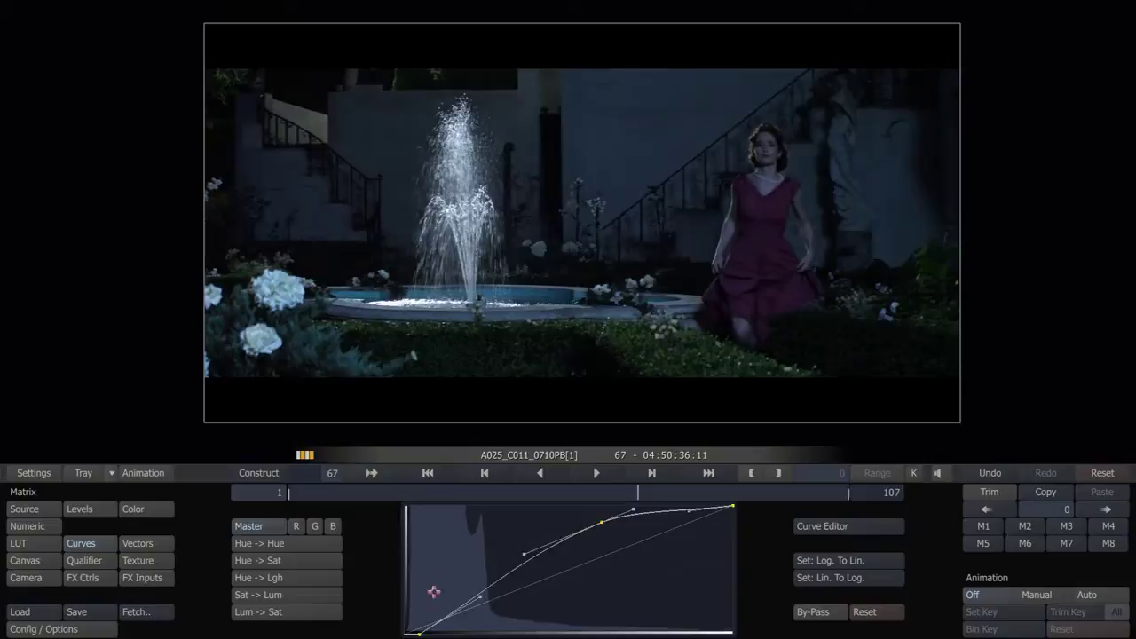
drag(421, 633, 425, 633)
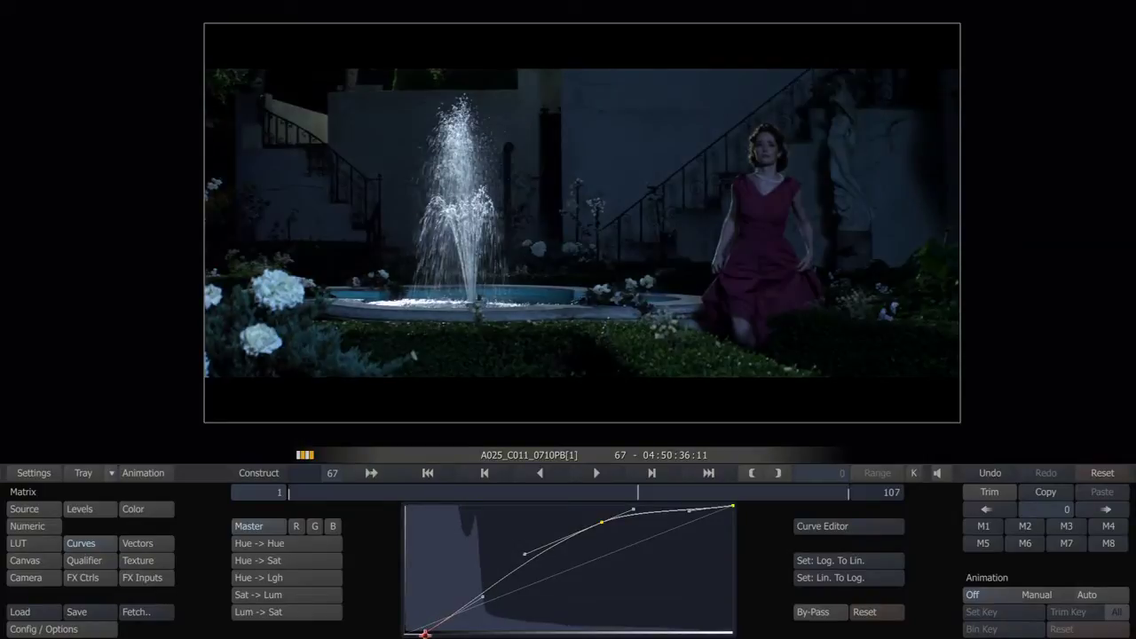
drag(413, 492, 314, 514)
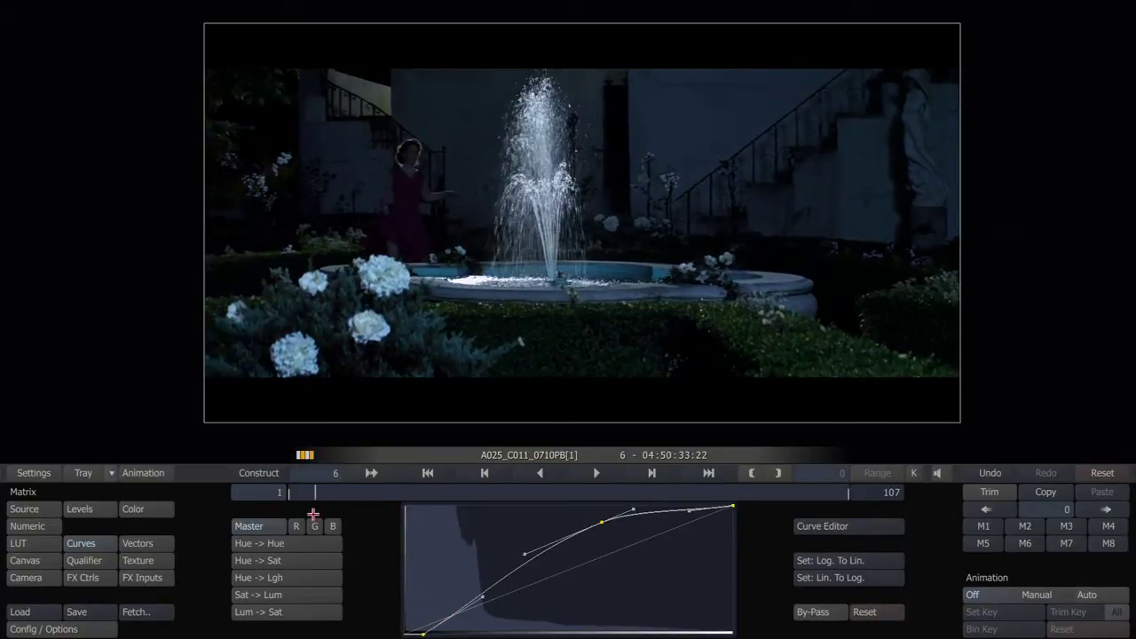
- Fit the image to the view and play the graded shot to review the woman's run past the fountain
mouse_move(968, 3)
click(1002, 9)
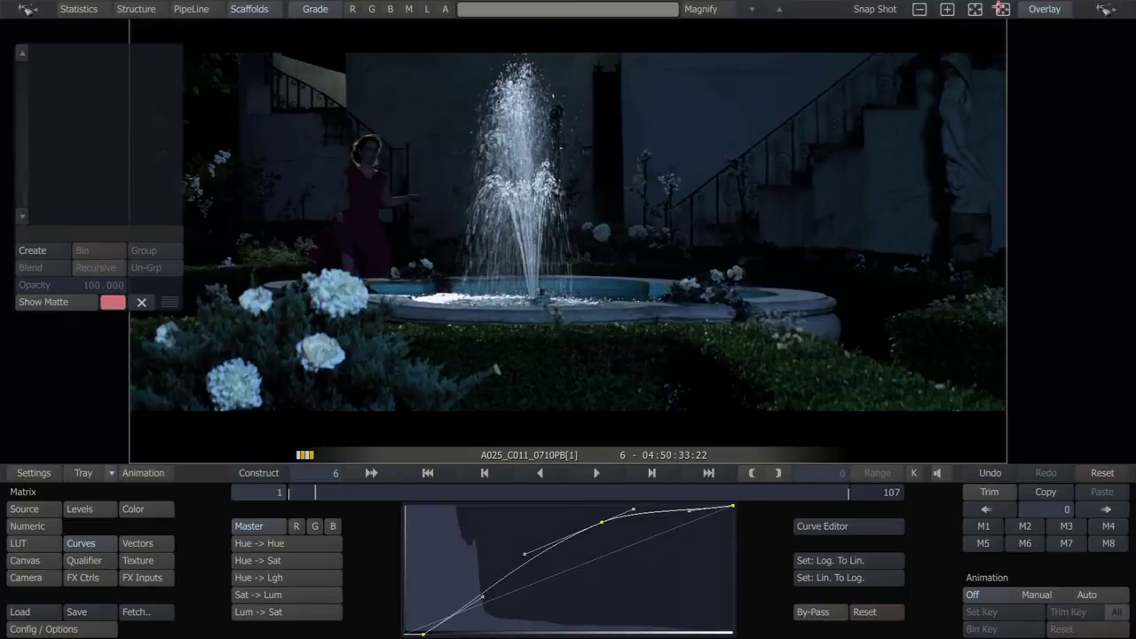
key(space)
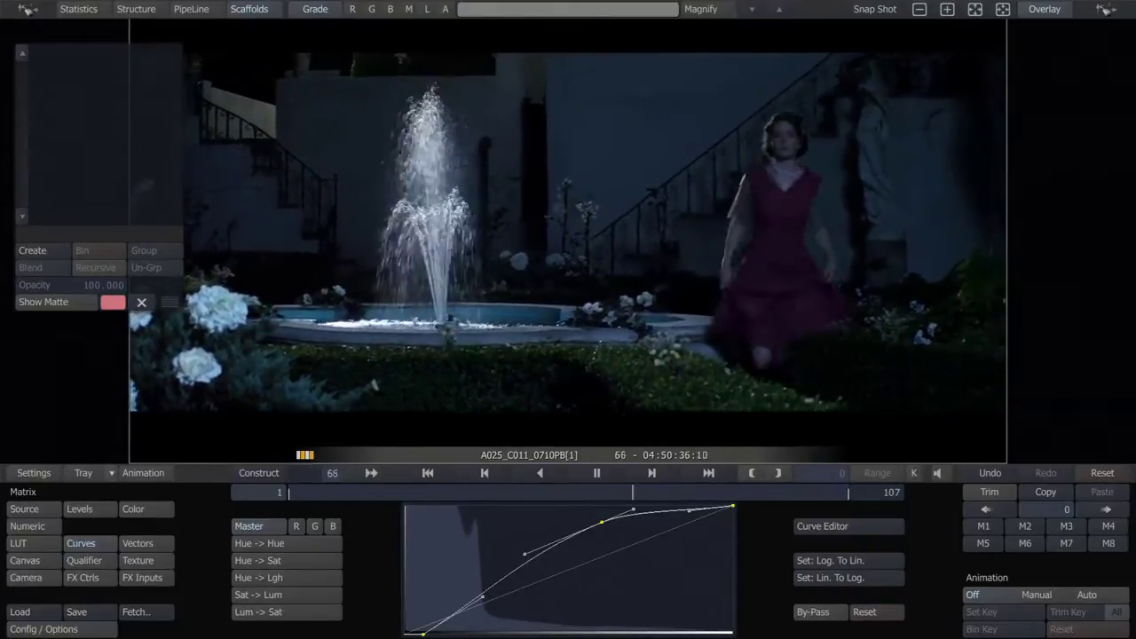
key(space)
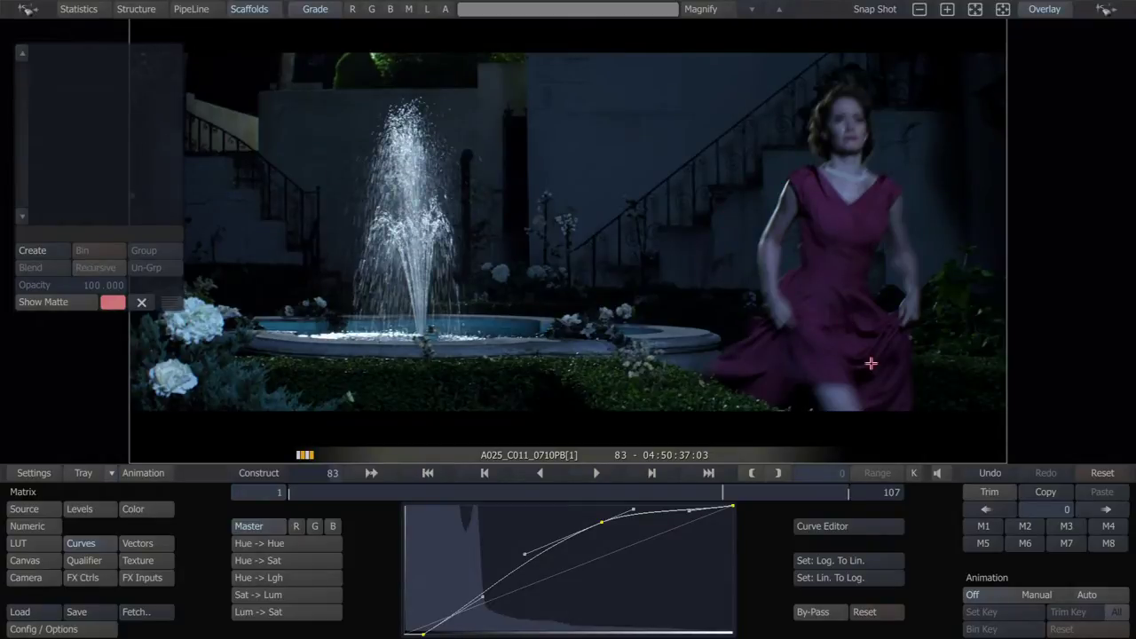
key(space)
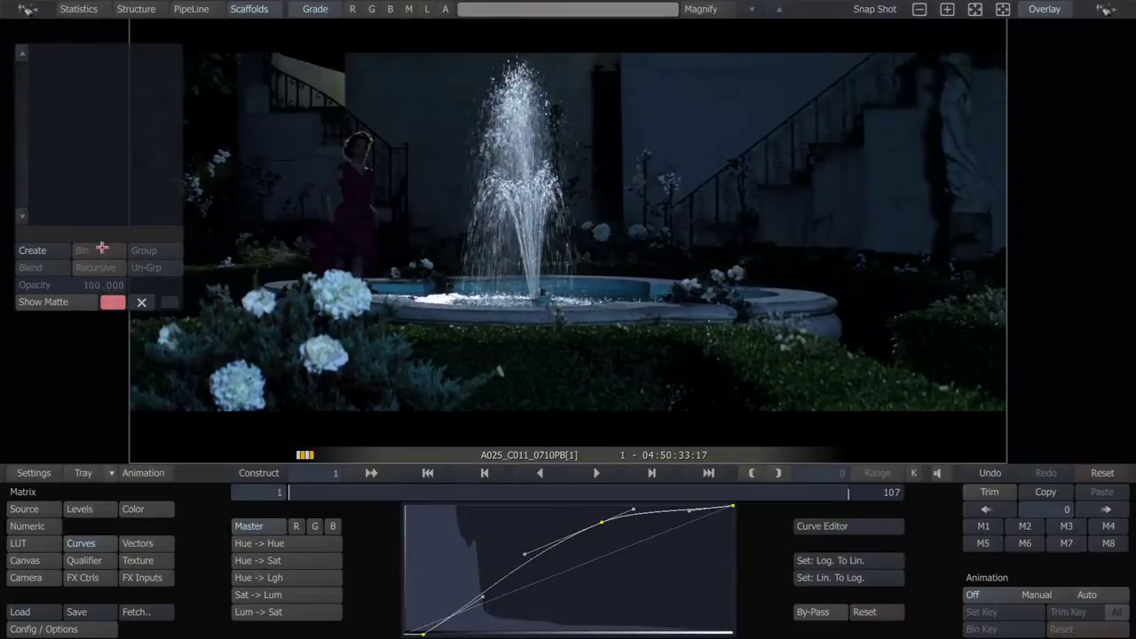
- Create a scaffold and draw a closed free-form canvas shape around the woman in the red dress at frame 1
click(40, 251)
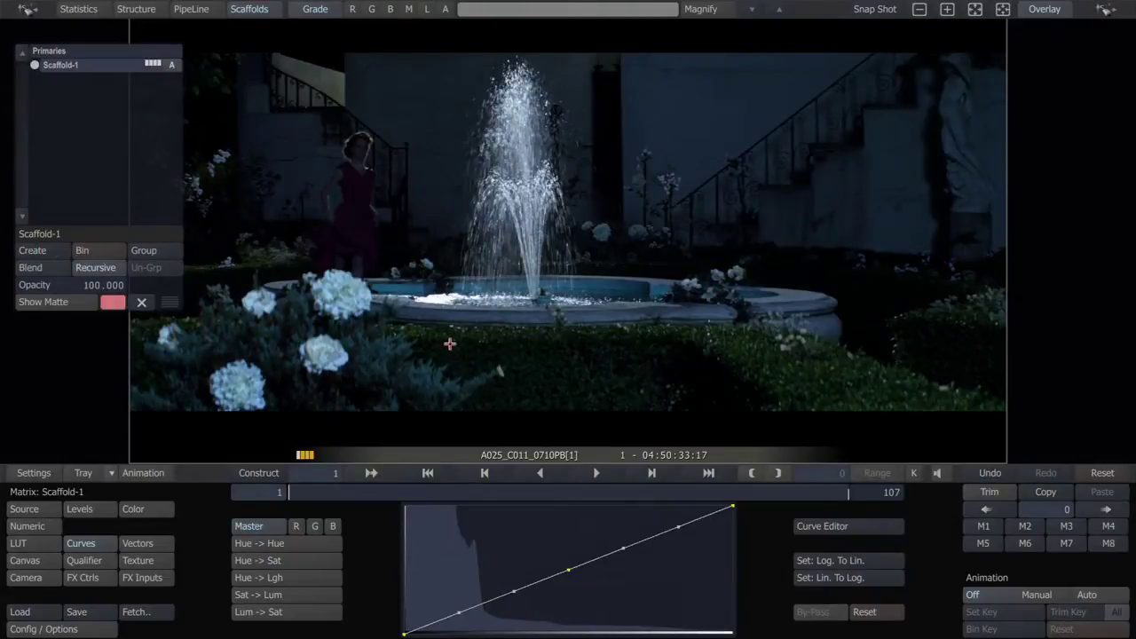
drag(390, 281, 477, 284)
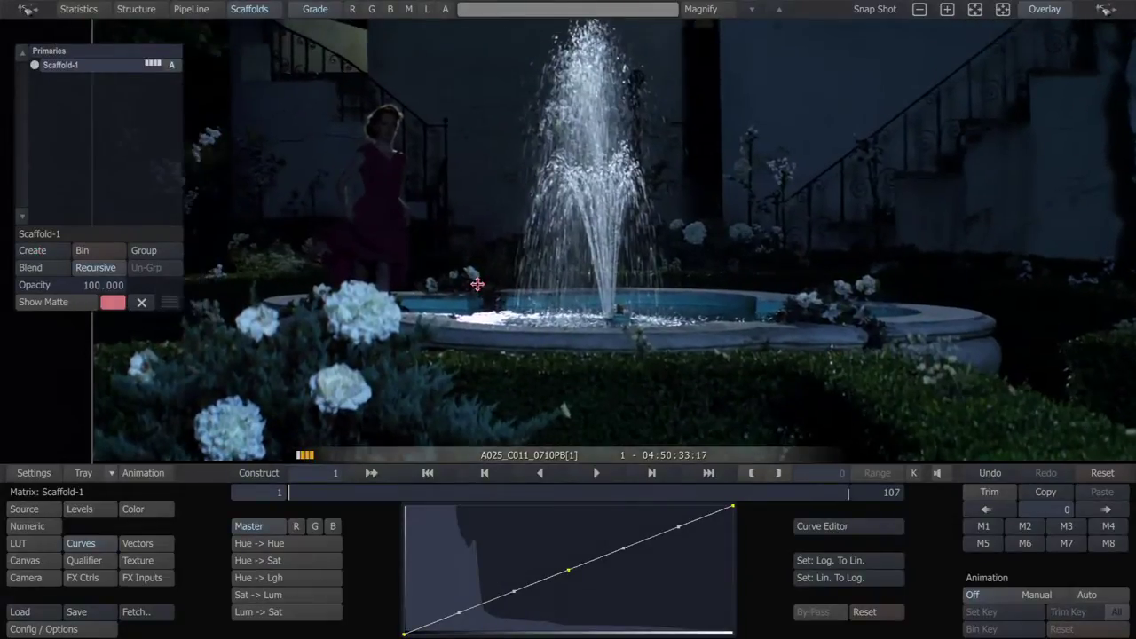
click(26, 575)
click(25, 561)
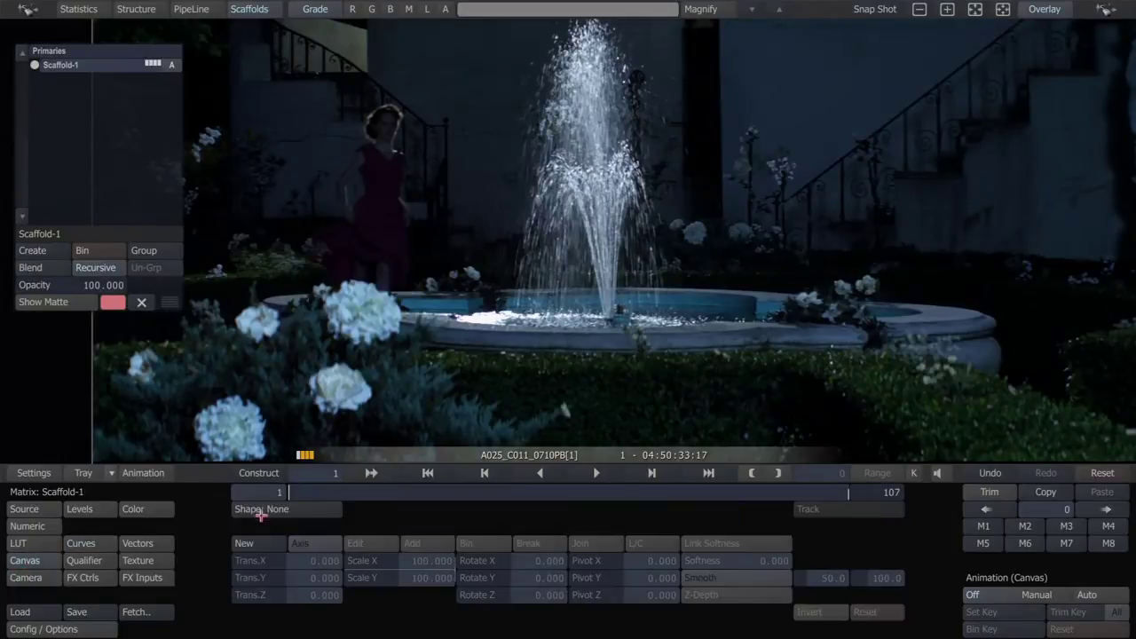
click(246, 544)
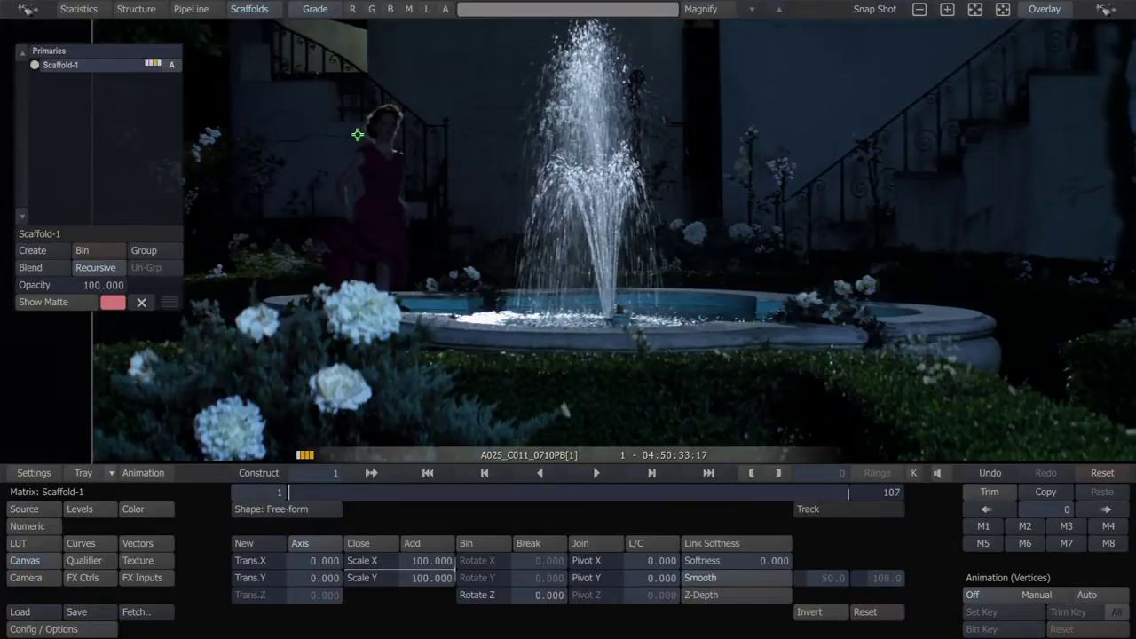
click(290, 237)
click(326, 302)
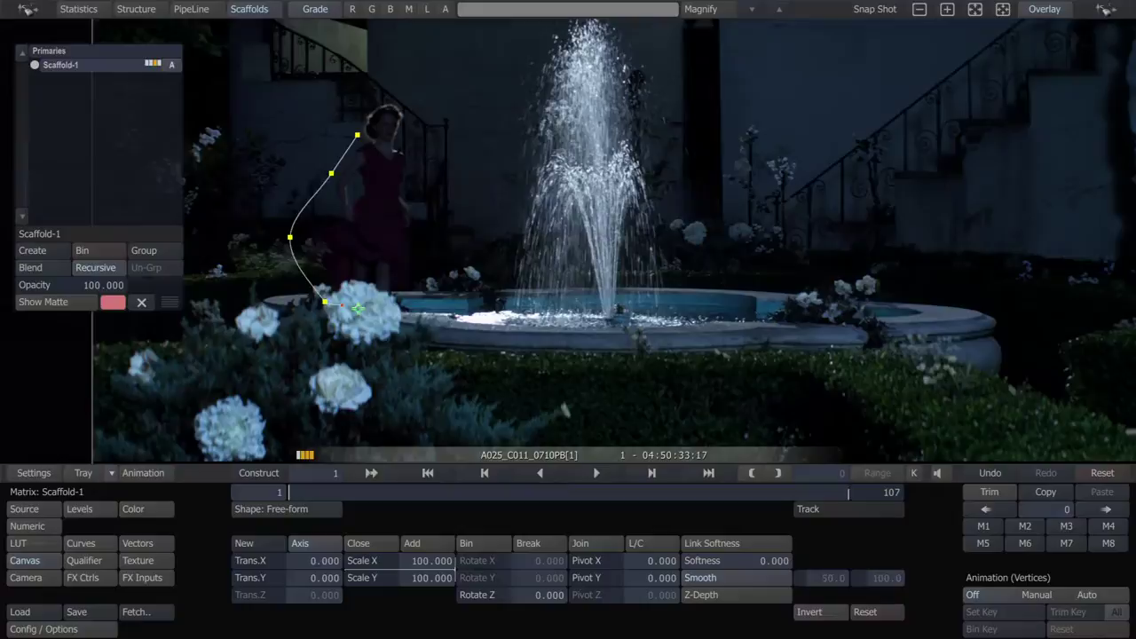
click(419, 295)
click(419, 181)
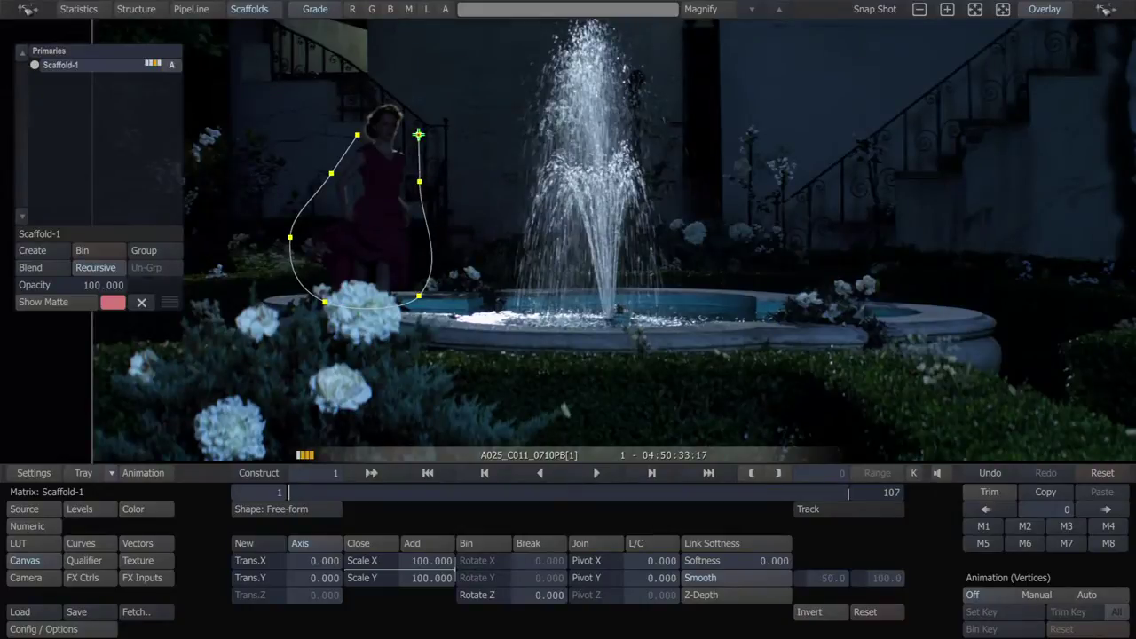
click(418, 134)
click(357, 134)
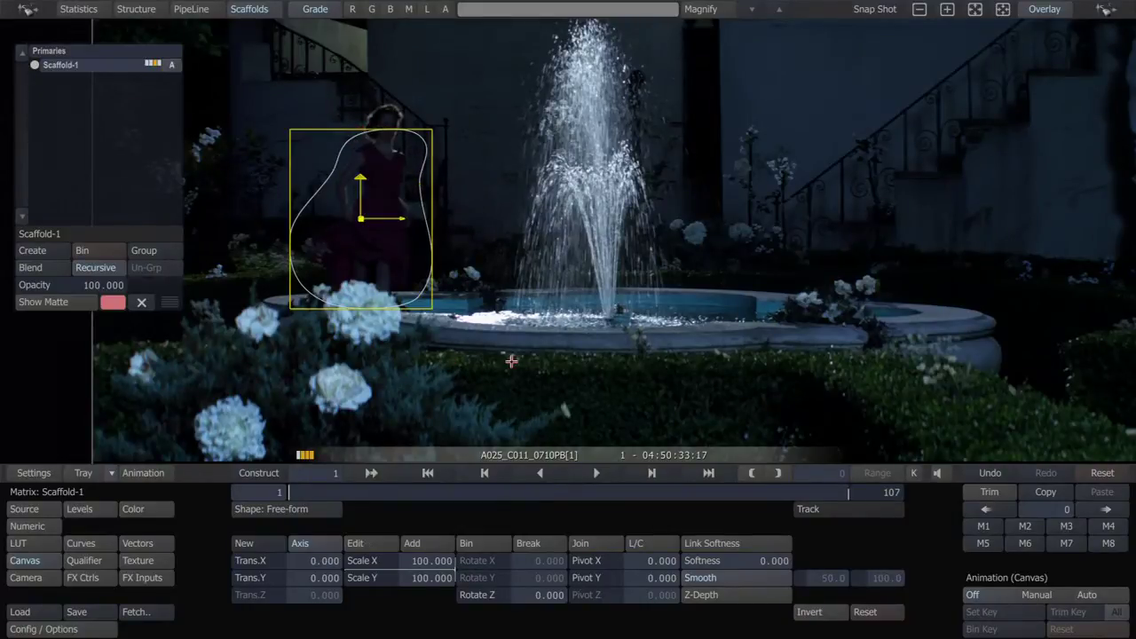
- Place a one-point tracker on the woman's face and enlarge its search and reference boxes to enclose her head
click(806, 509)
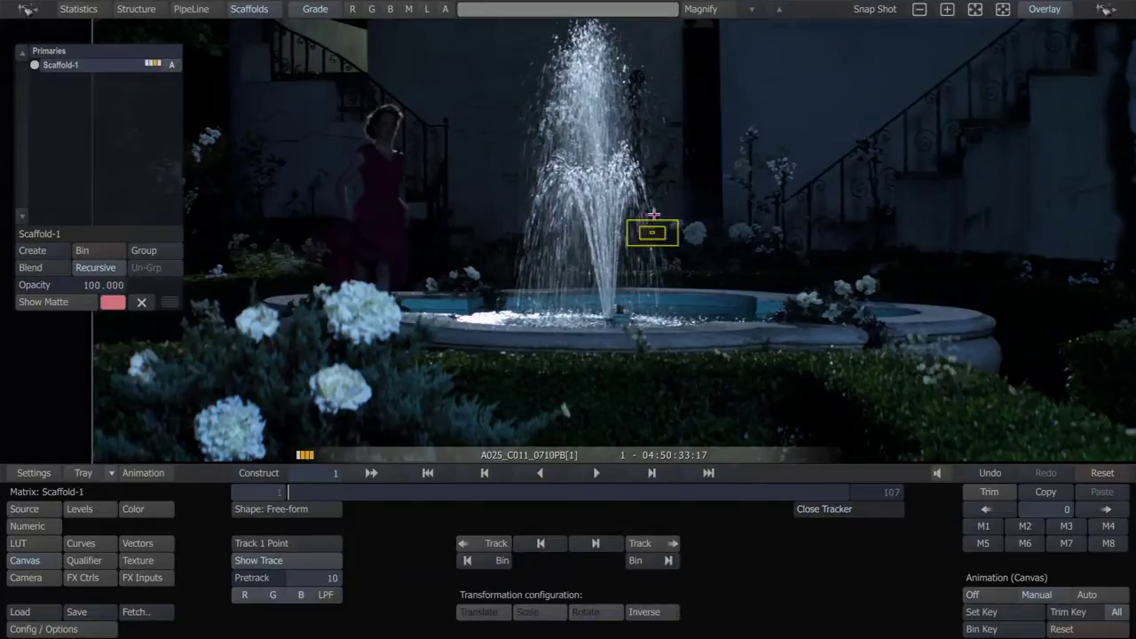
scroll(625, 227, up, 1)
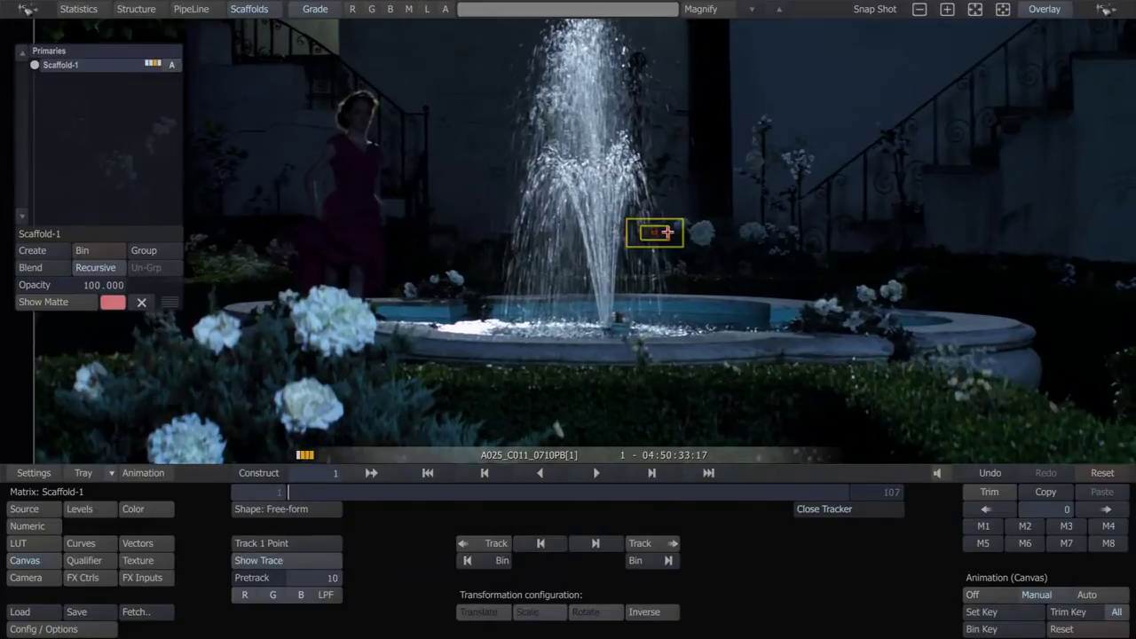
click(662, 234)
drag(662, 233, 364, 120)
scroll(364, 120, up, 3)
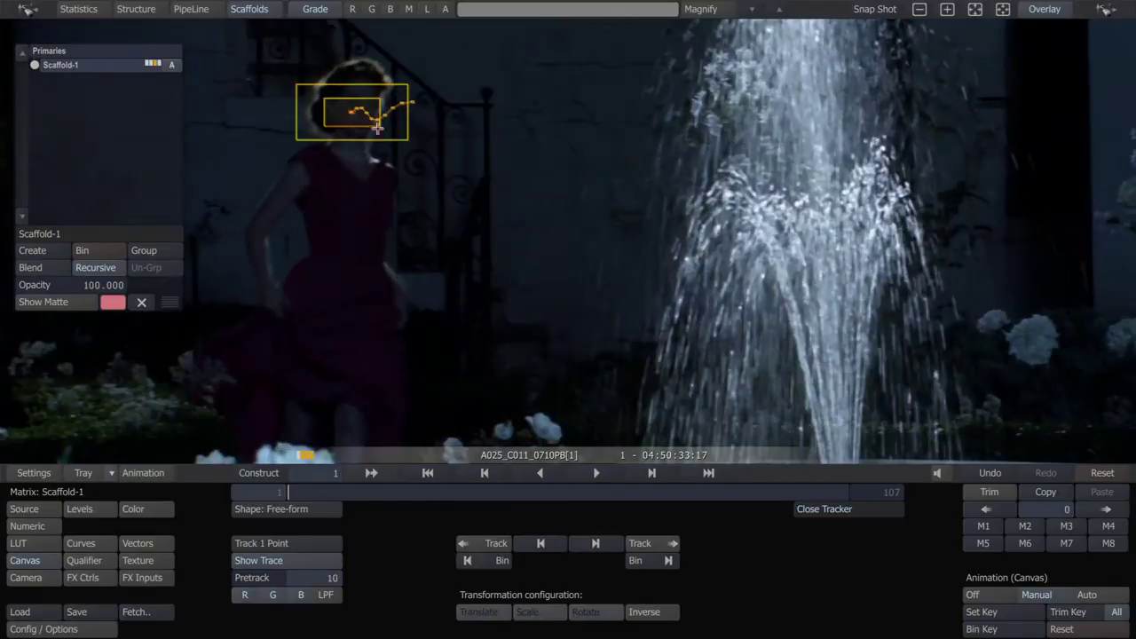
mouse_move(412, 50)
mouse_down()
mouse_move(400, 56)
mouse_move(401, 43)
mouse_up()
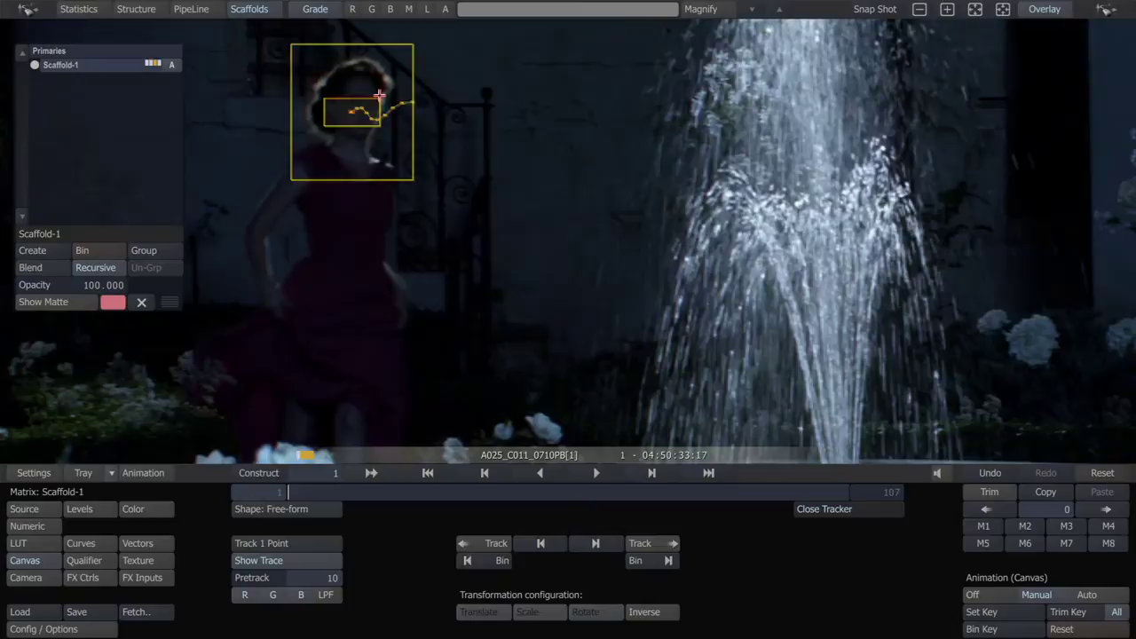
drag(379, 95, 383, 69)
drag(349, 134, 356, 136)
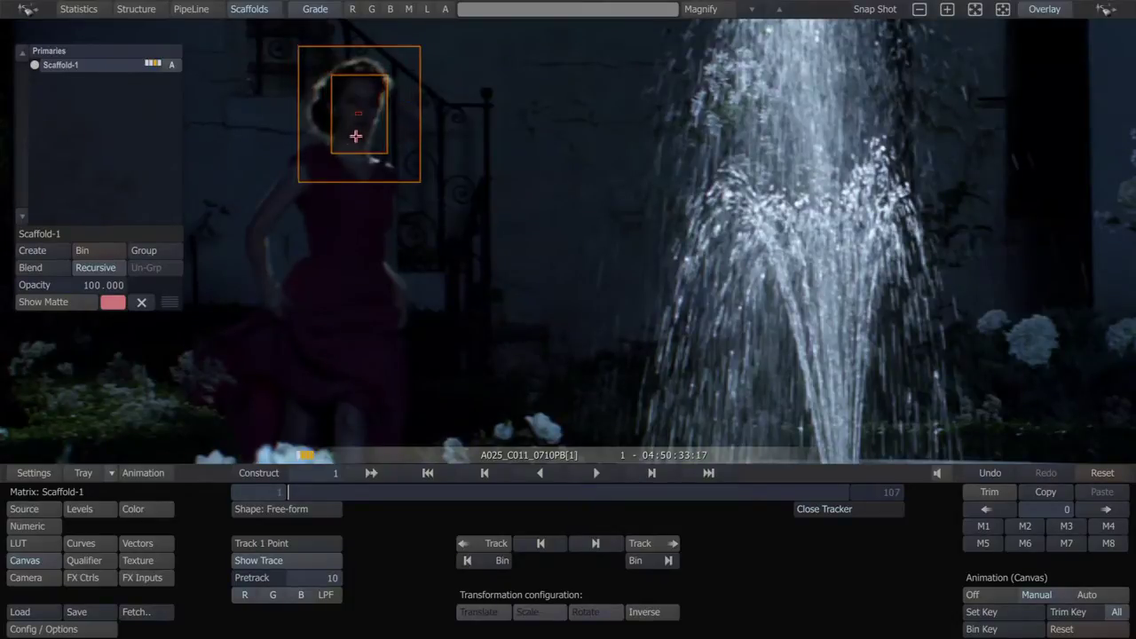
- Track the woman's face forward to frame 19, close the tracker and play back the shape's tracked motion
click(641, 543)
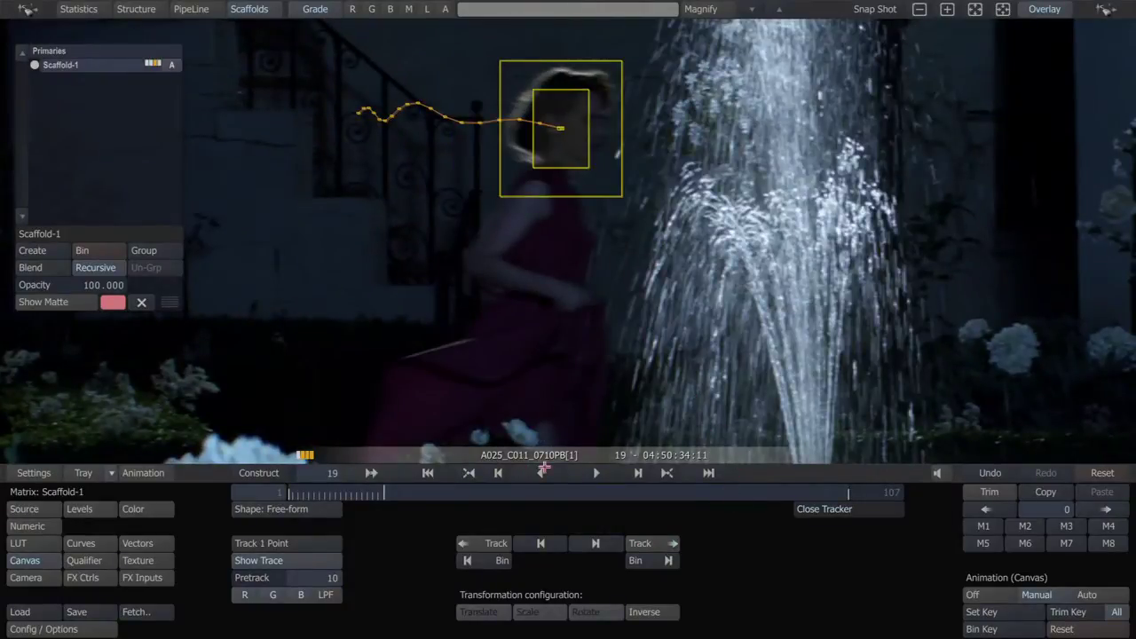
click(808, 508)
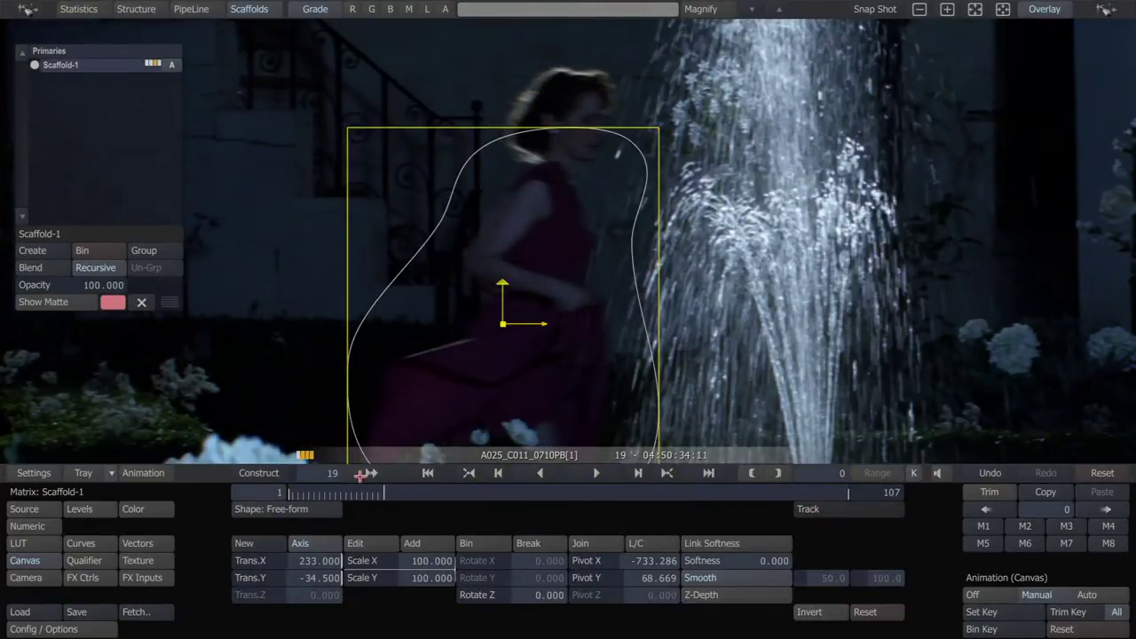
drag(355, 489, 241, 485)
key(space)
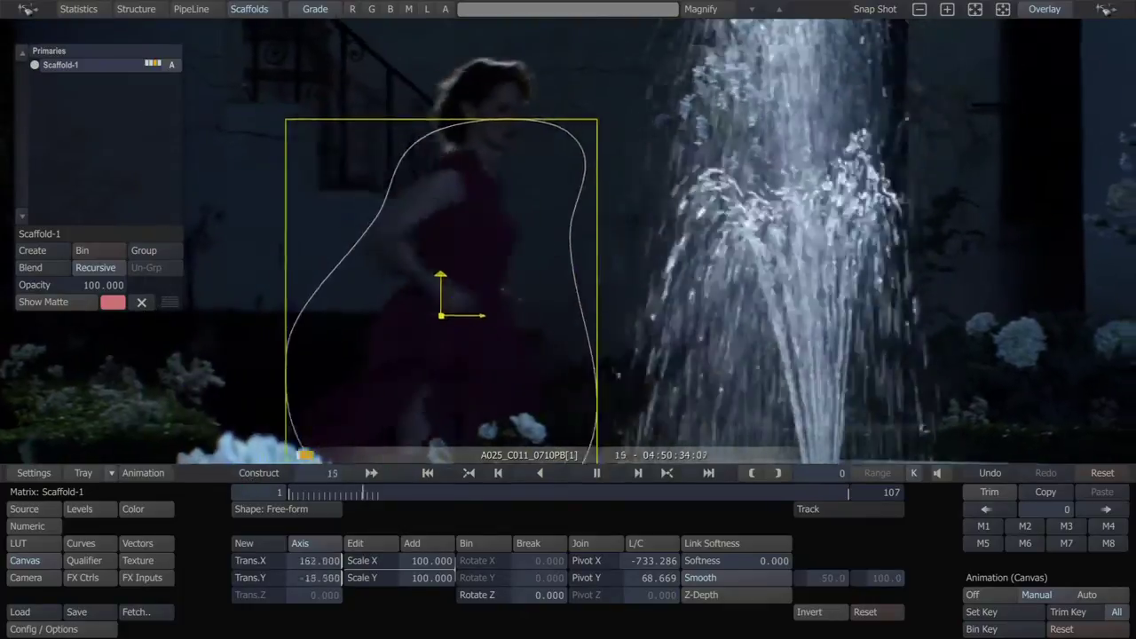
key(space)
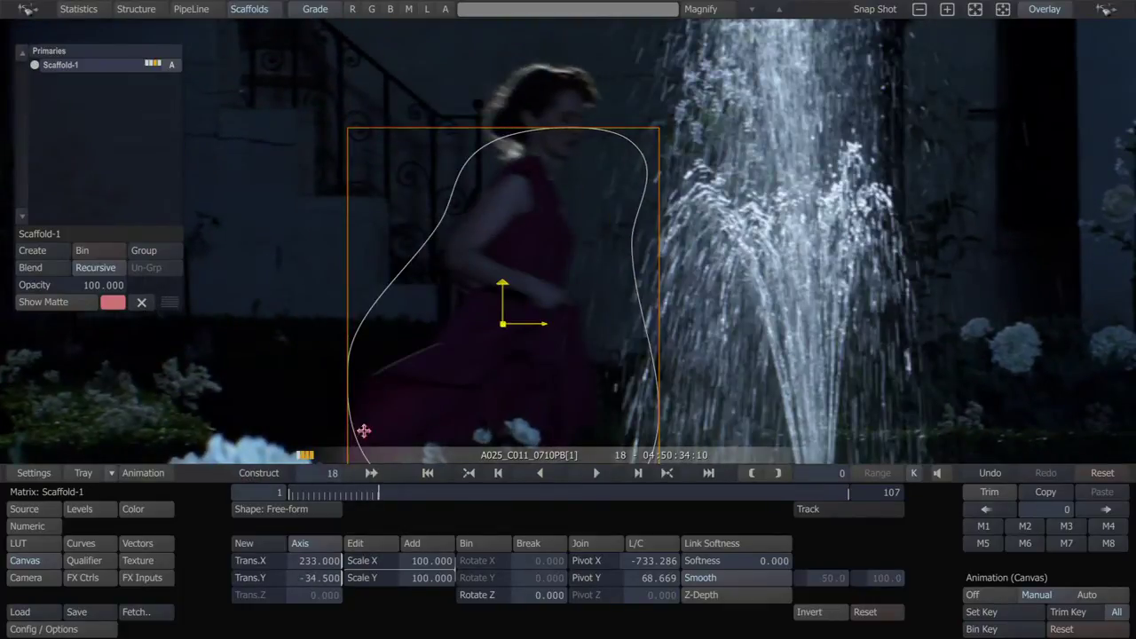
- At frame 24, move the free-form shape over the woman behind the fountain spray and set a canvas key
scroll(428, 376, down, 5)
drag(567, 318, 503, 276)
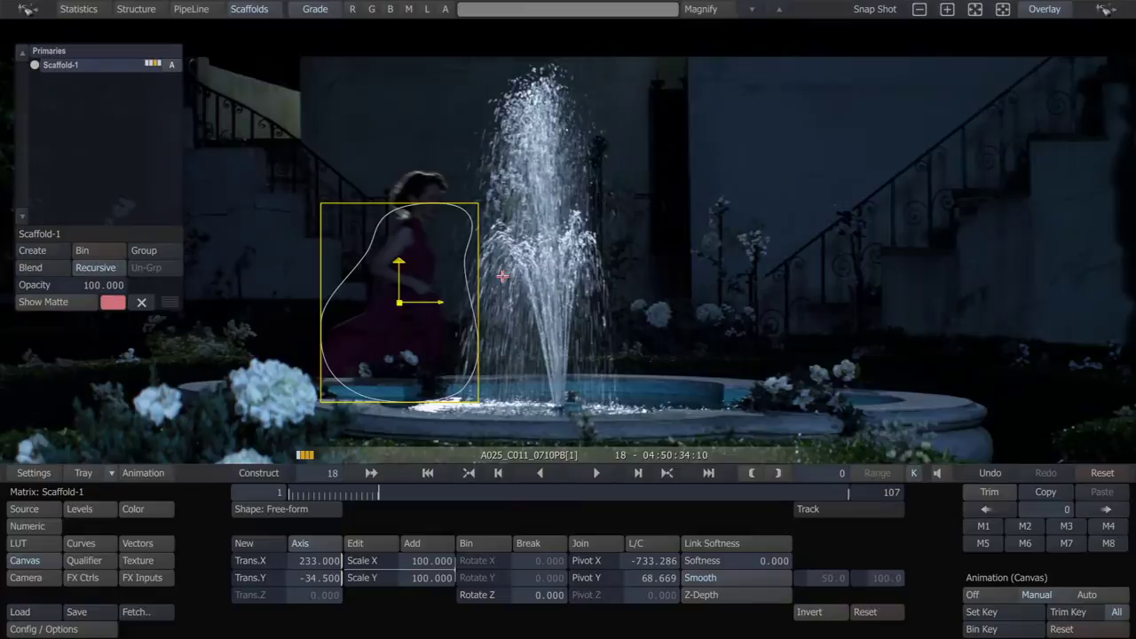
key(Right)
key(Right)
key(Right)
key(Right)
key(Right)
key(Right)
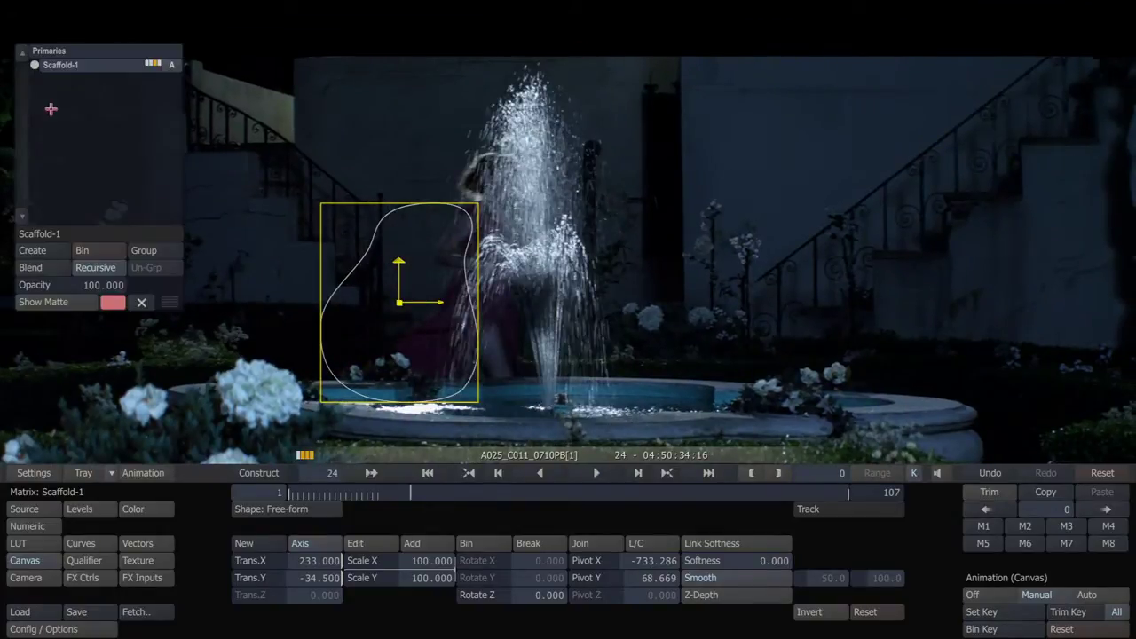
drag(395, 350, 460, 338)
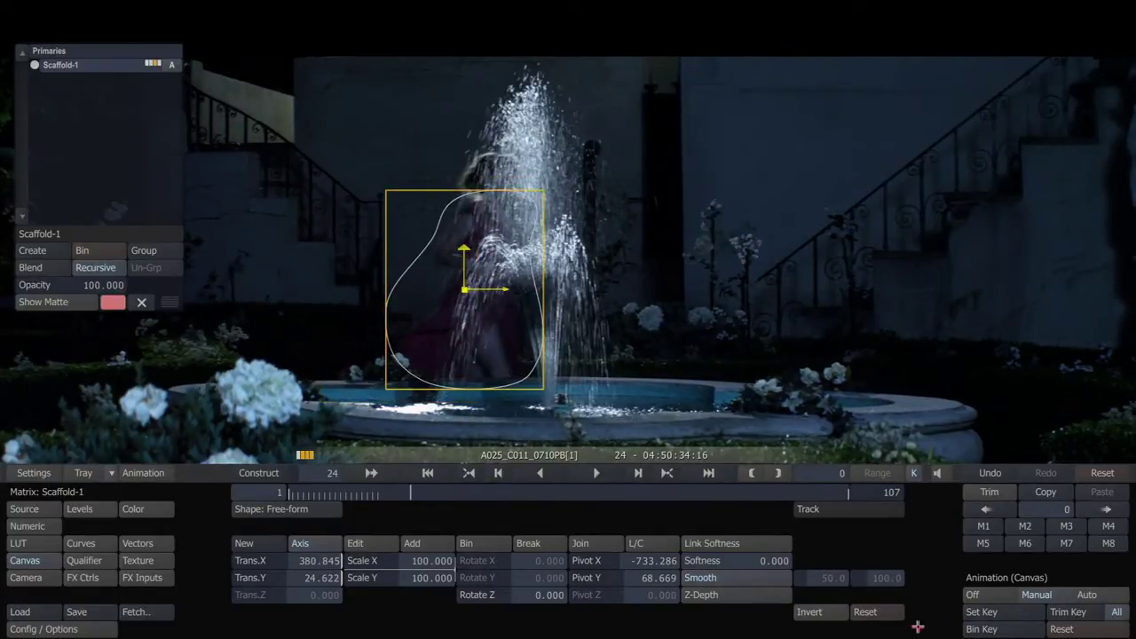
click(1012, 612)
- At frame 33, move the shape over the woman emerging on the far side of the fountain and set a canvas key
key(Right)
key(Right)
key(Right)
key(Right)
key(Right)
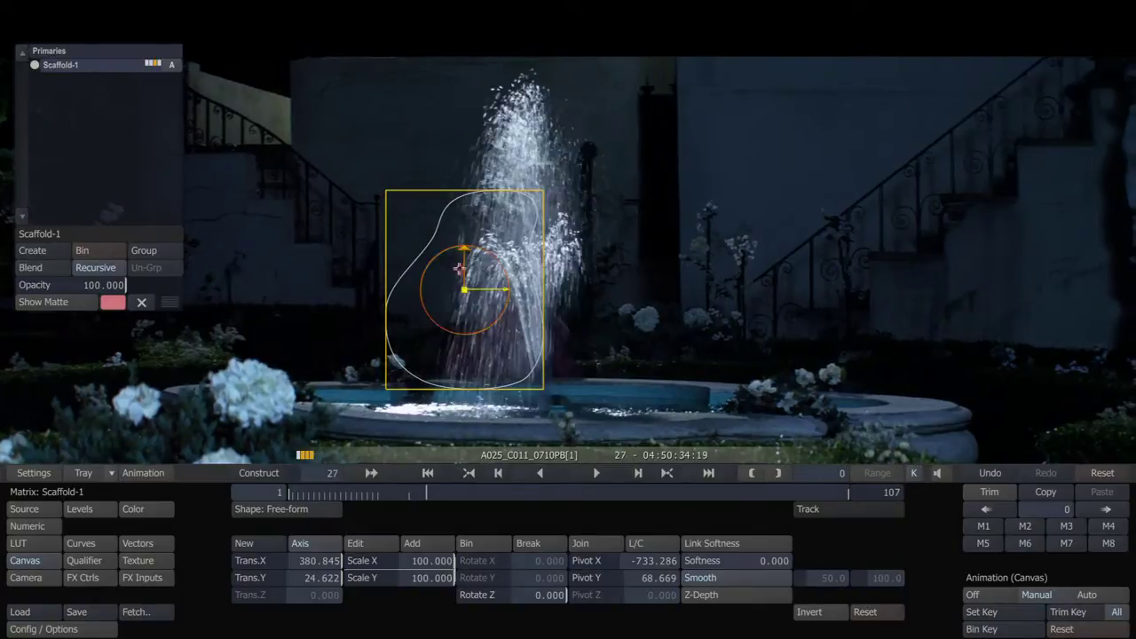
drag(492, 337, 595, 345)
click(996, 605)
key(Right)
key(Right)
key(Right)
key(Right)
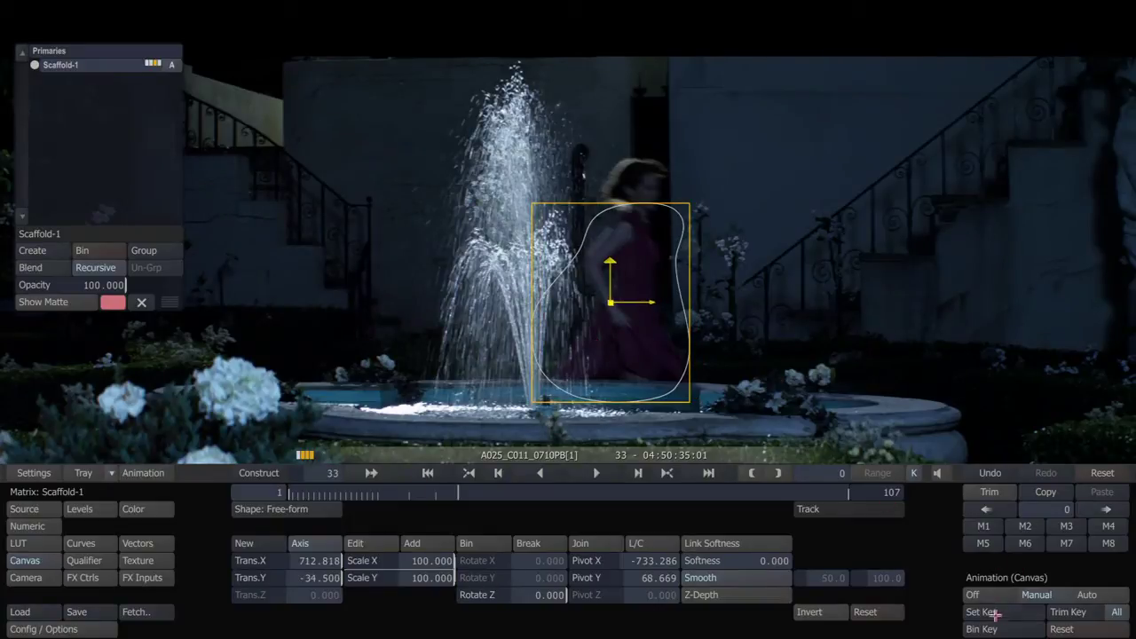
- At frame 36, move the free-form shape over the woman as she runs clear of the fountain and set a canvas key
key(Right)
key(Right)
key(Right)
drag(672, 380, 692, 371)
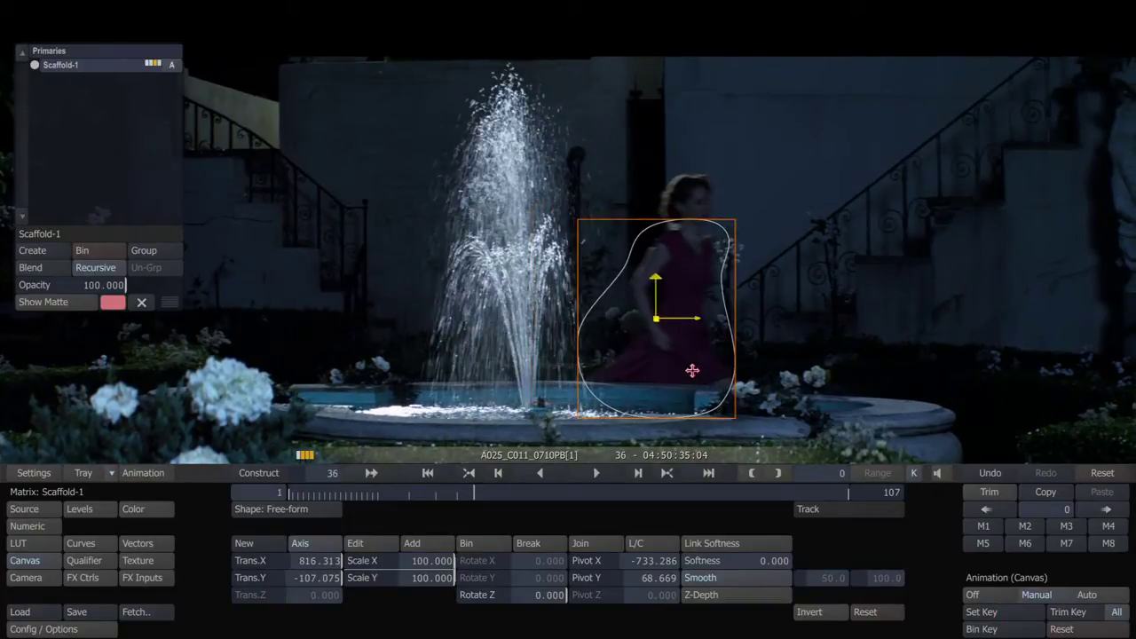
click(982, 613)
- Step back through the keyed frames, play back the shape's motion across the fountain, and return to frame 36
key(Left)
key(Left)
key(Left)
key(Left)
key(Left)
key(Left)
key(Left)
key(Left)
key(Left)
key(Left)
key(Left)
key(Left)
key(Left)
key(Left)
key(Left)
key(Left)
key(Left)
key(Left)
key(Left)
key(Left)
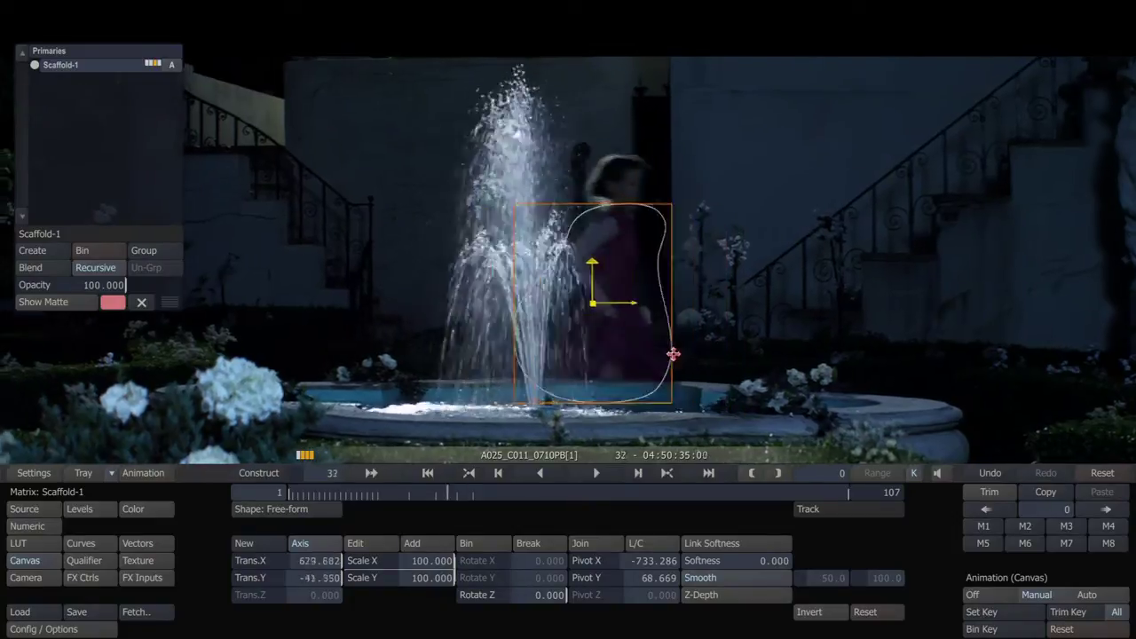
key(space)
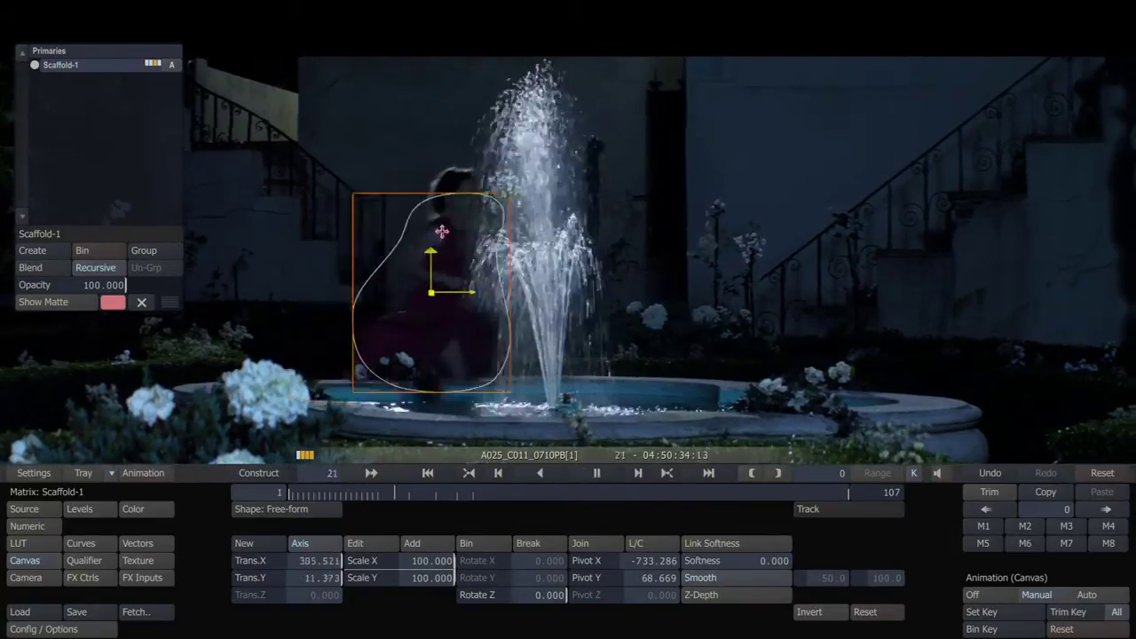
key(Left)
key(Left)
key(Left)
key(Left)
key(Left)
key(Left)
key(Left)
key(Left)
key(Left)
key(Left)
key(Left)
key(Left)
key(Left)
key(Left)
key(Left)
key(Left)
key(Left)
key(Left)
key(Left)
key(Left)
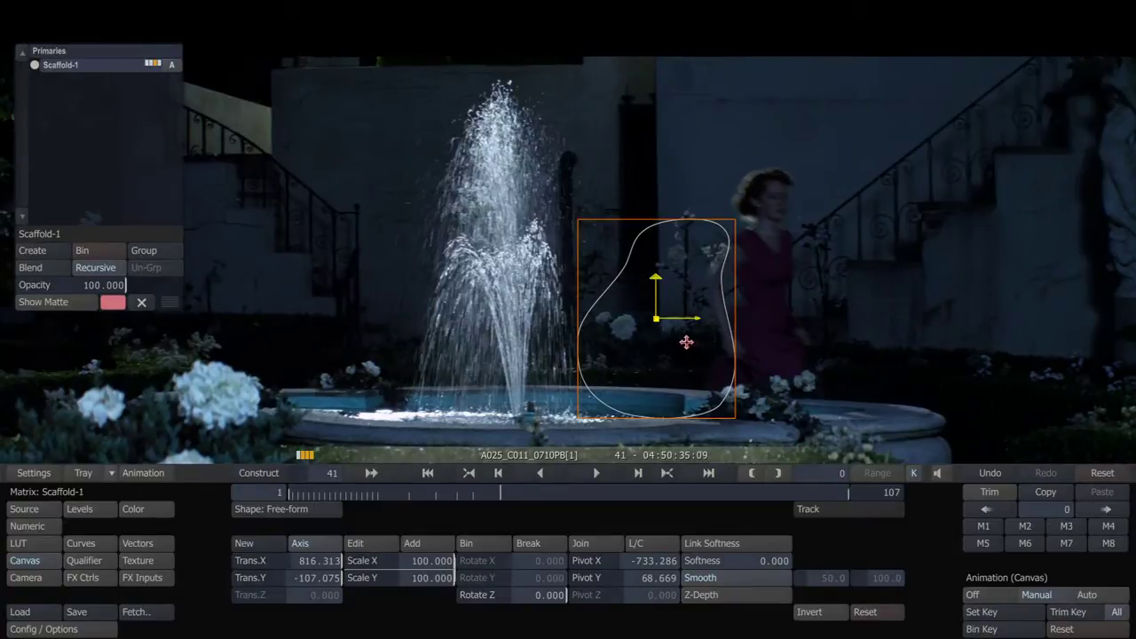
key(space)
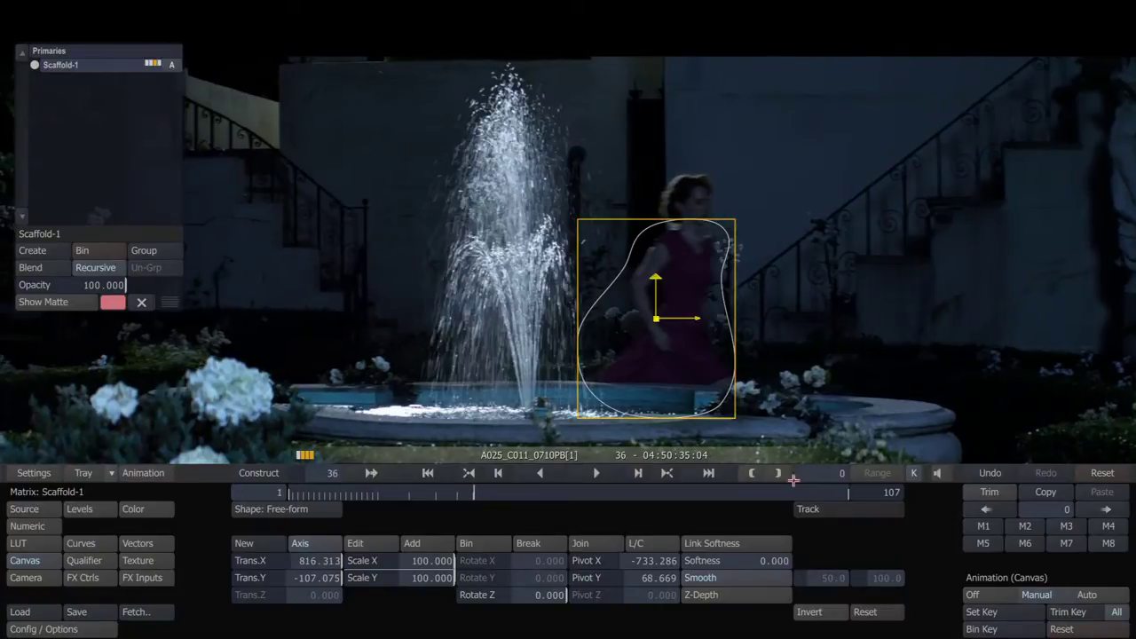
- Reopen the tracker at frame 36, move the track point onto the woman's face and enlarge its search and reference boxes
click(809, 509)
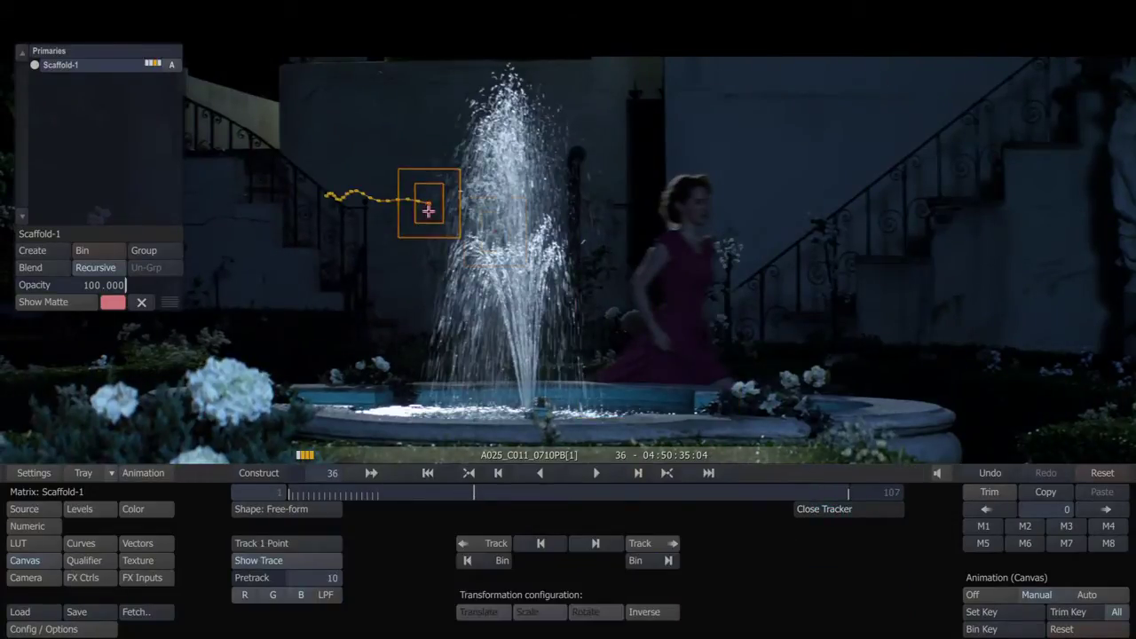
drag(426, 206, 697, 214)
scroll(701, 213, up, 3)
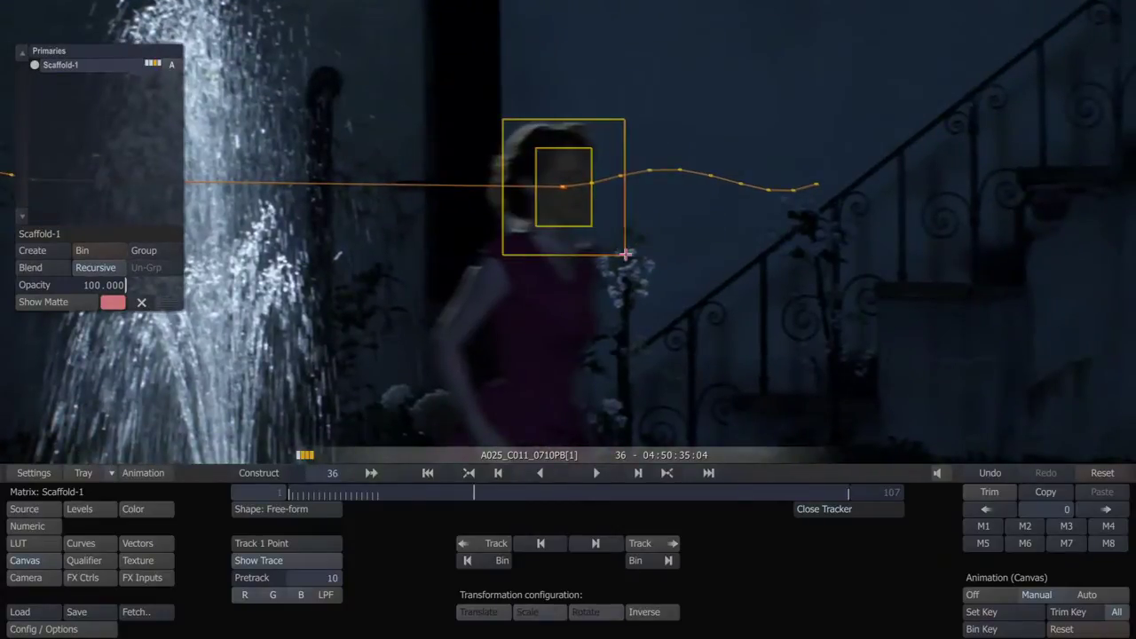
drag(624, 258, 649, 284)
mouse_move(594, 226)
mouse_down()
mouse_move(608, 240)
mouse_move(591, 237)
mouse_move(613, 243)
mouse_up()
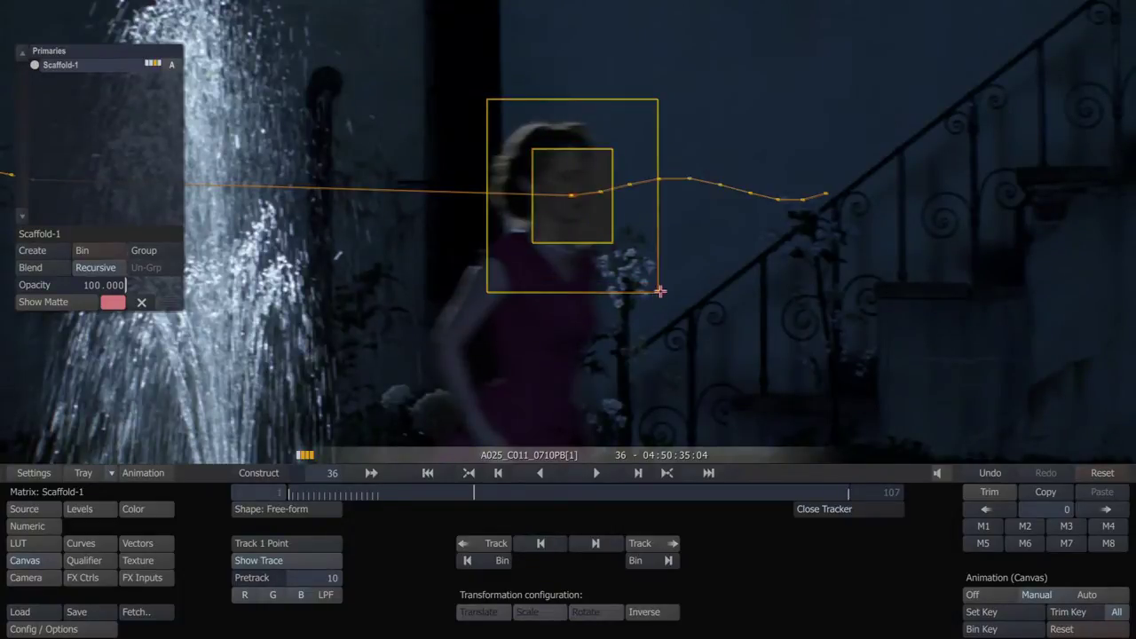
drag(661, 291, 649, 289)
drag(720, 329, 629, 274)
scroll(645, 289, down, 3)
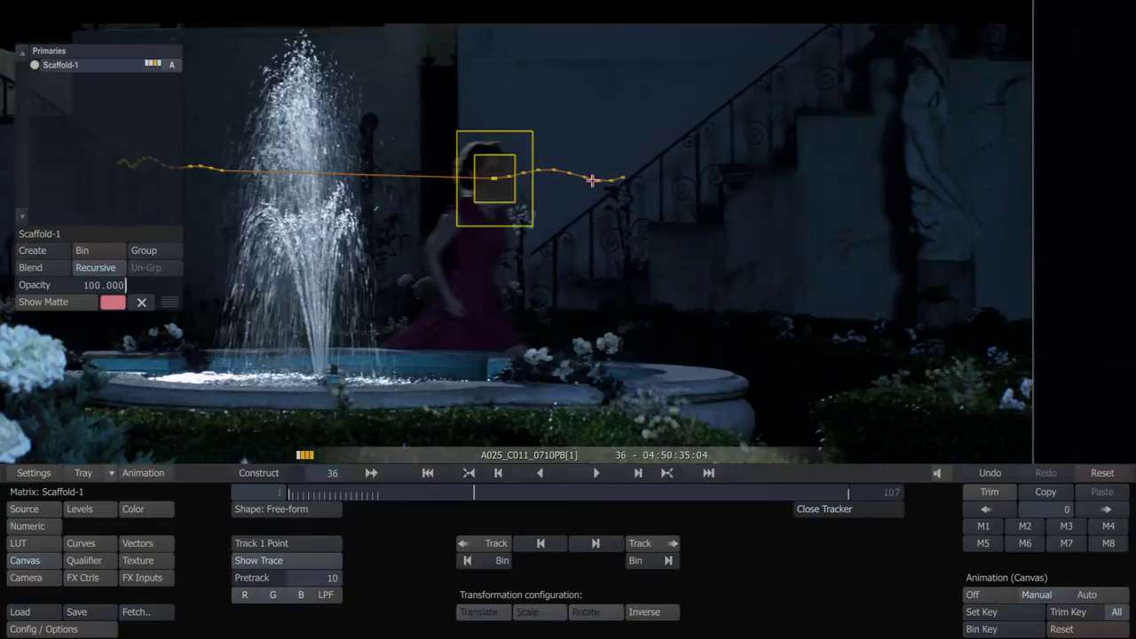
- Set Pretrack to 20 and track the woman's face forward to the end of the clip
click(337, 577)
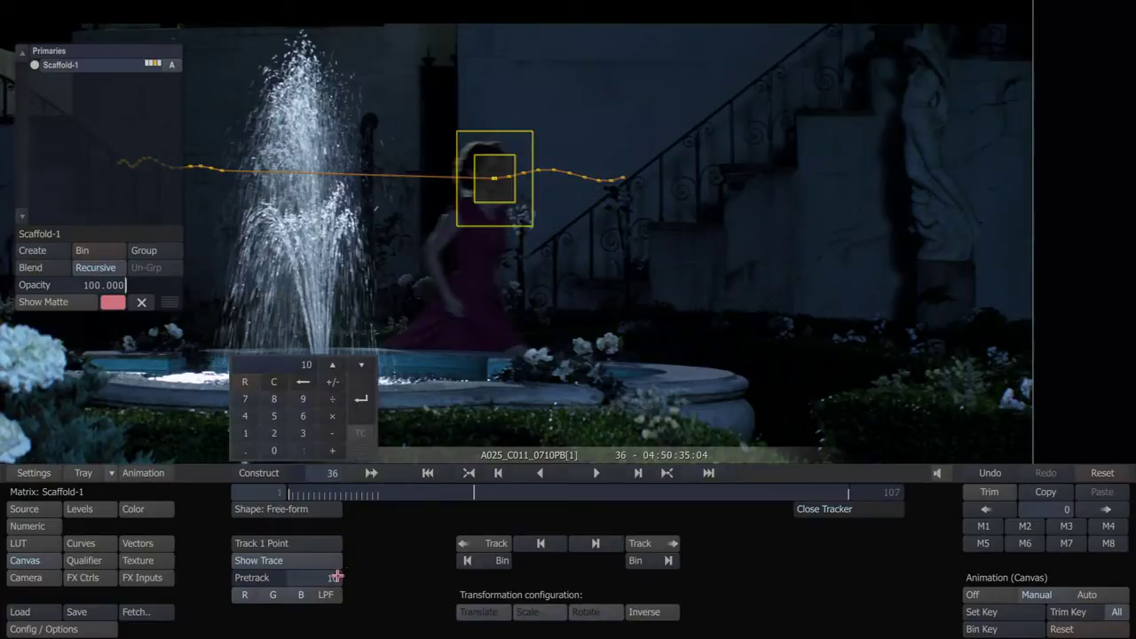
text(20)
key(Return)
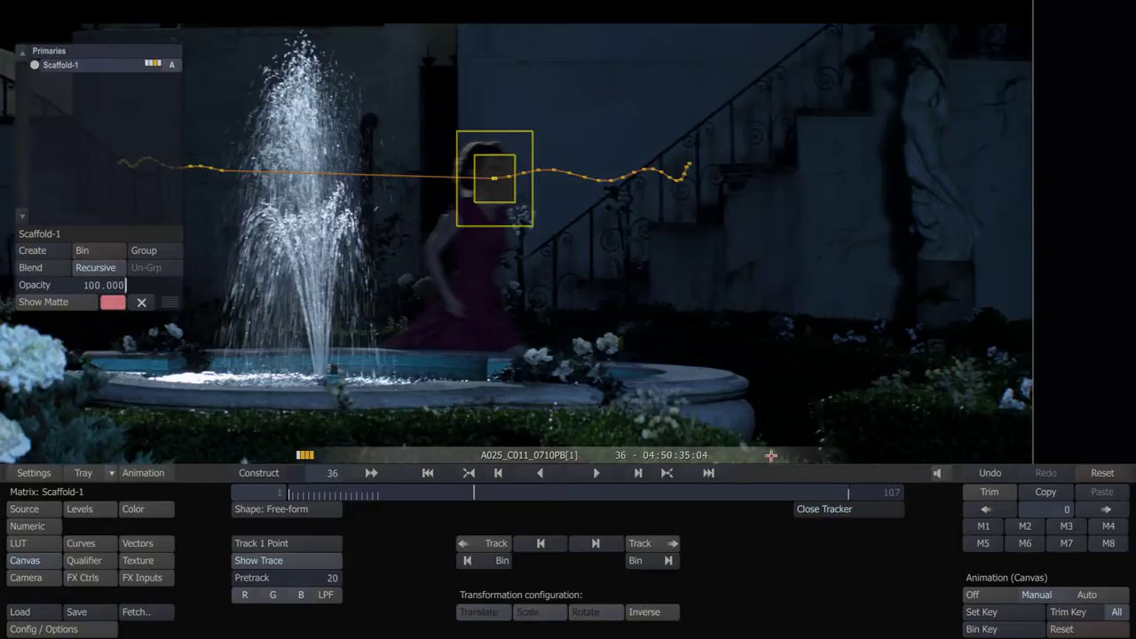
click(657, 540)
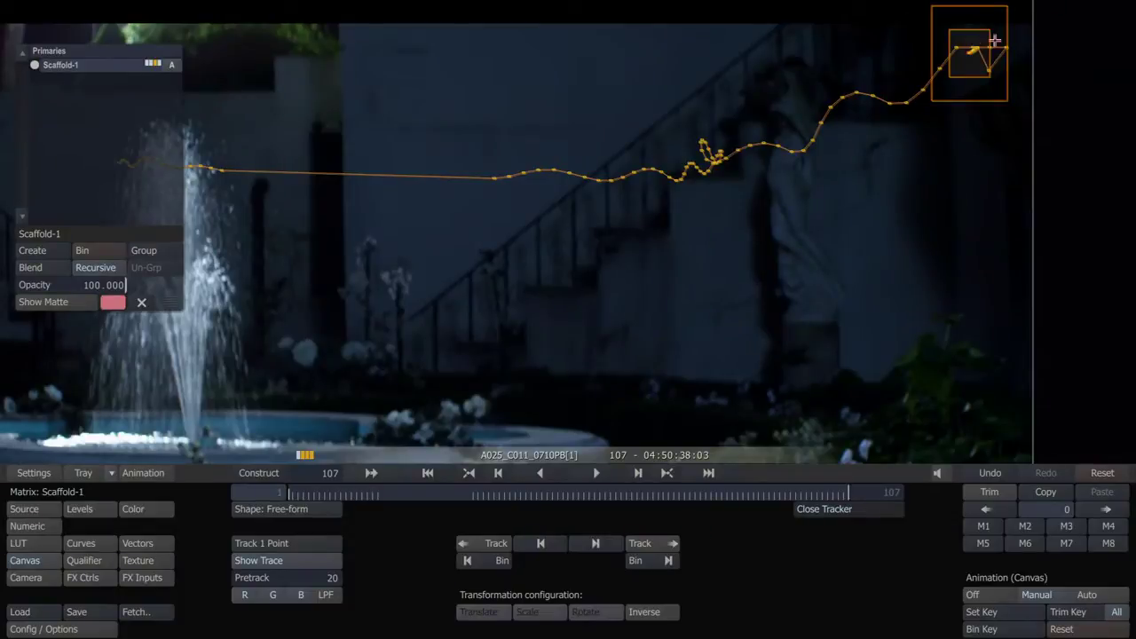
- Bin the stray tracking points from the clip's end back to frame 95, close the tracker and bin the canvas key at frame 95
click(504, 561)
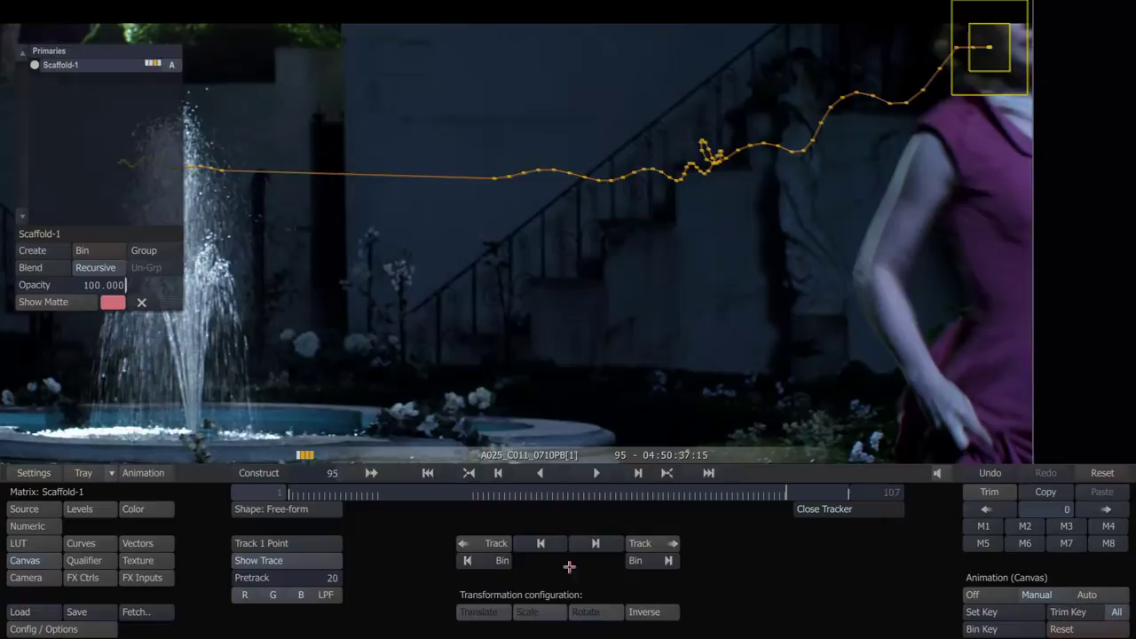
click(824, 506)
mouse_move(776, 494)
mouse_down()
mouse_move(500, 495)
mouse_move(748, 496)
mouse_move(778, 515)
mouse_up()
key(Right)
key(Right)
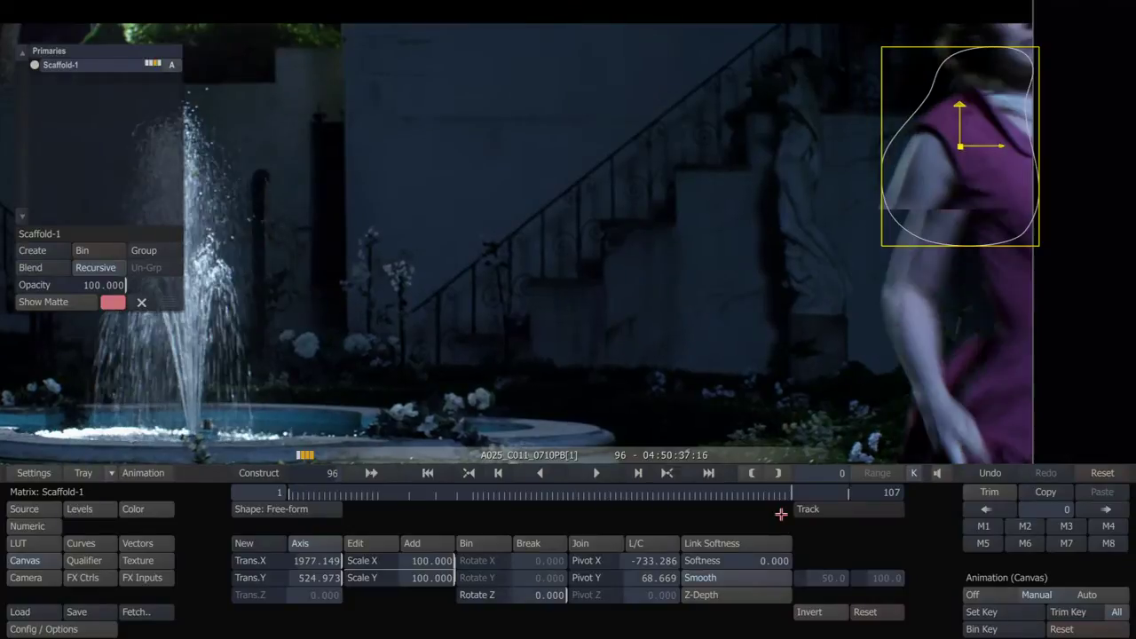
key(Left)
key(Left)
key(Left)
key(Right)
key(Right)
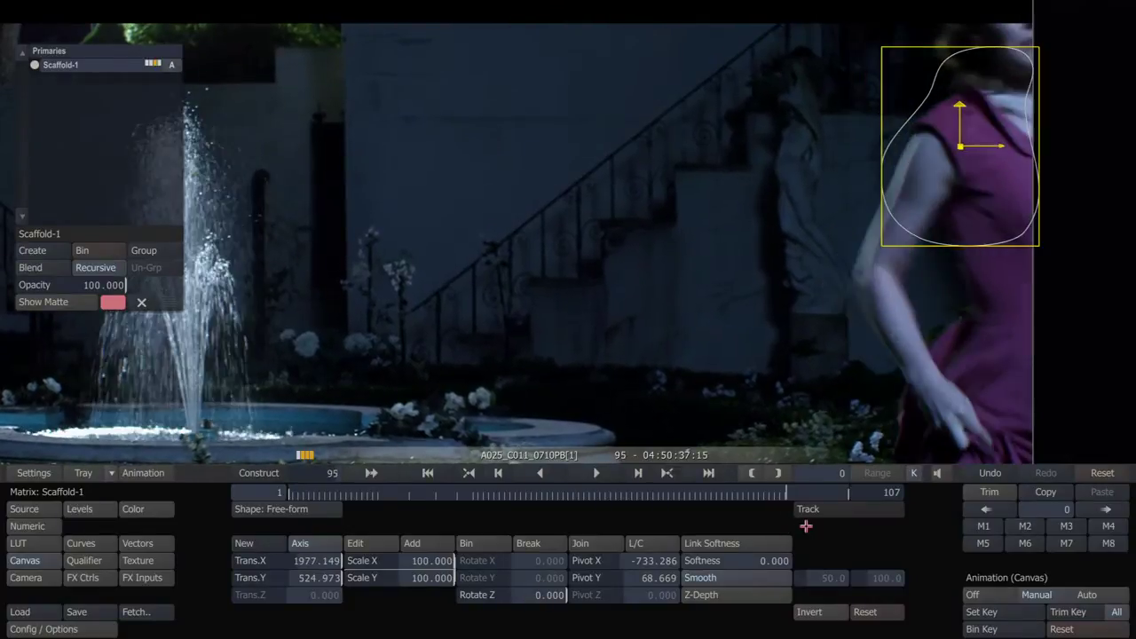
key(Left)
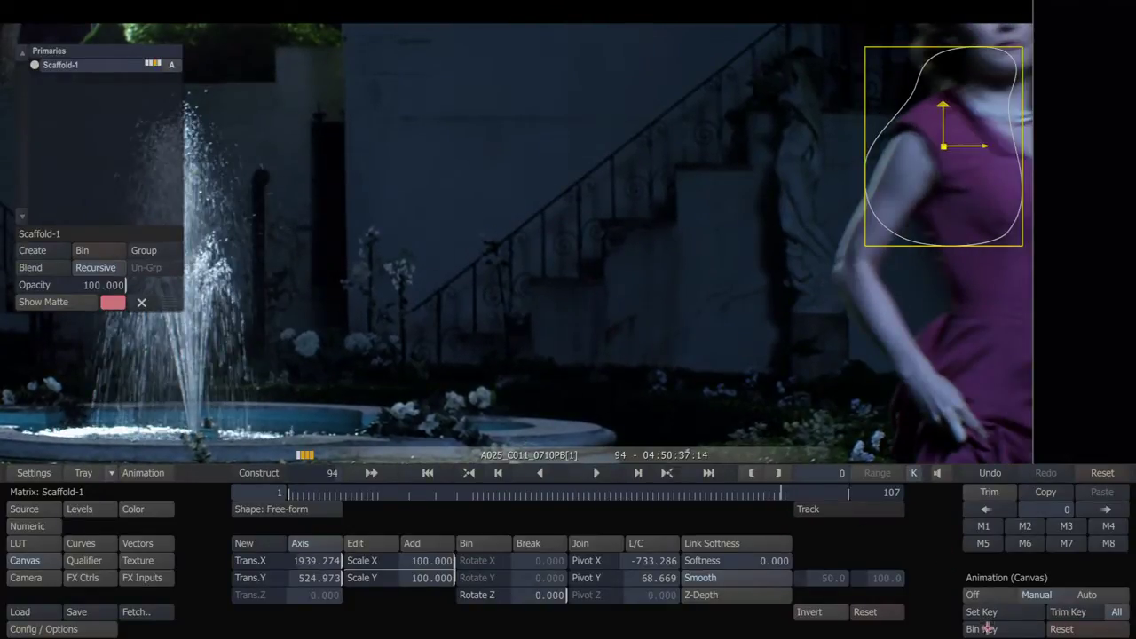
key(Right)
click(988, 629)
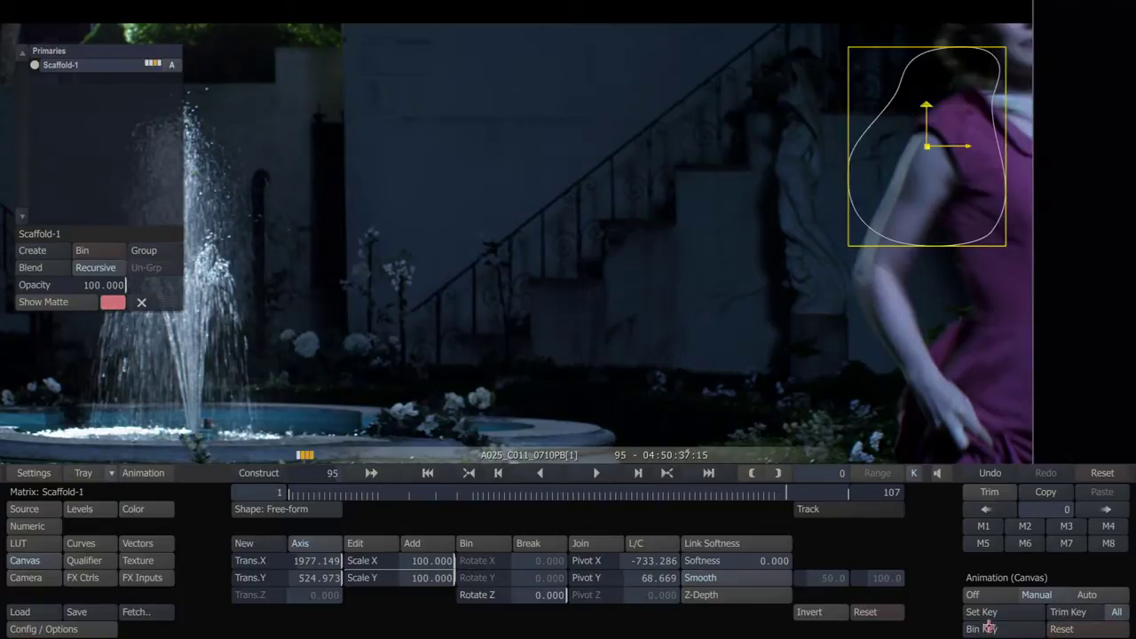
- At frame 103, place the free-form shape outside the picture on the side where the woman exits and set a canvas key
key(Left)
key(Left)
key(Right)
key(Right)
drag(941, 229, 1096, 168)
key(Right)
key(Right)
key(Right)
key(Right)
key(Right)
key(Right)
key(Right)
key(Right)
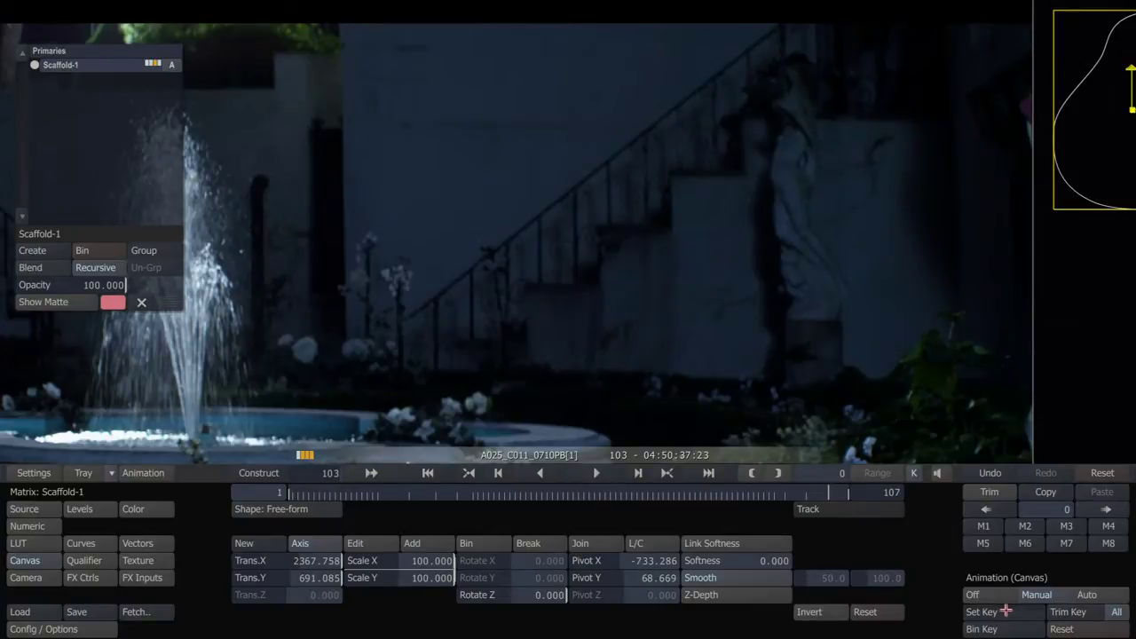
click(1006, 610)
- At frame 107, reselect Scaffold-1 and move its shape farther outside the picture
drag(803, 239, 377, 263)
key(Right)
key(Right)
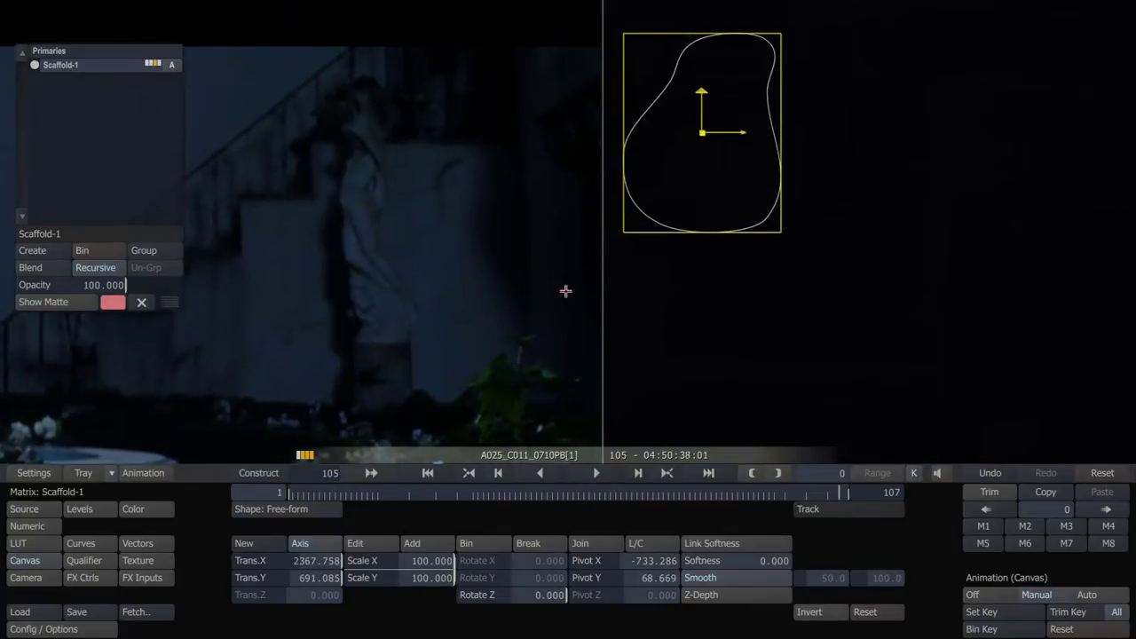
key(Right)
key(Right)
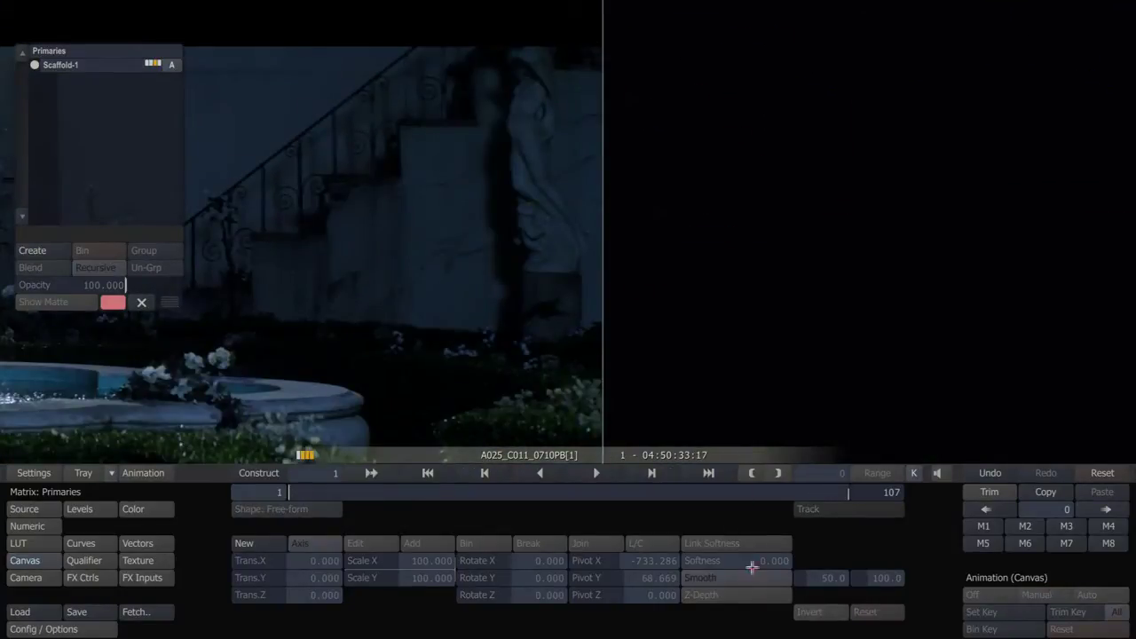
key(End)
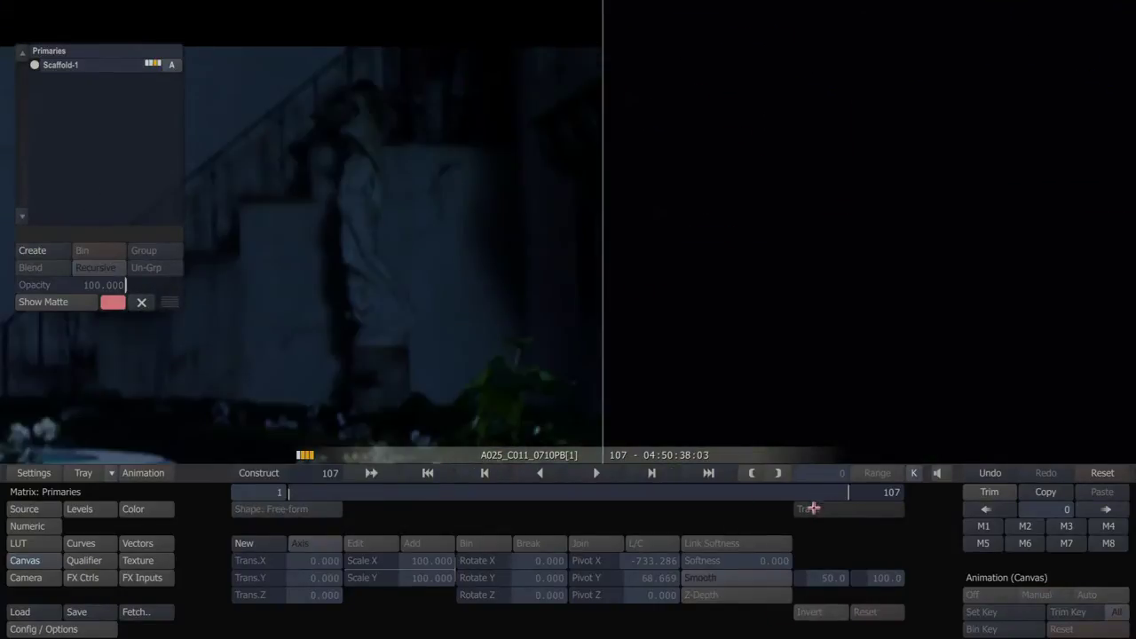
click(53, 64)
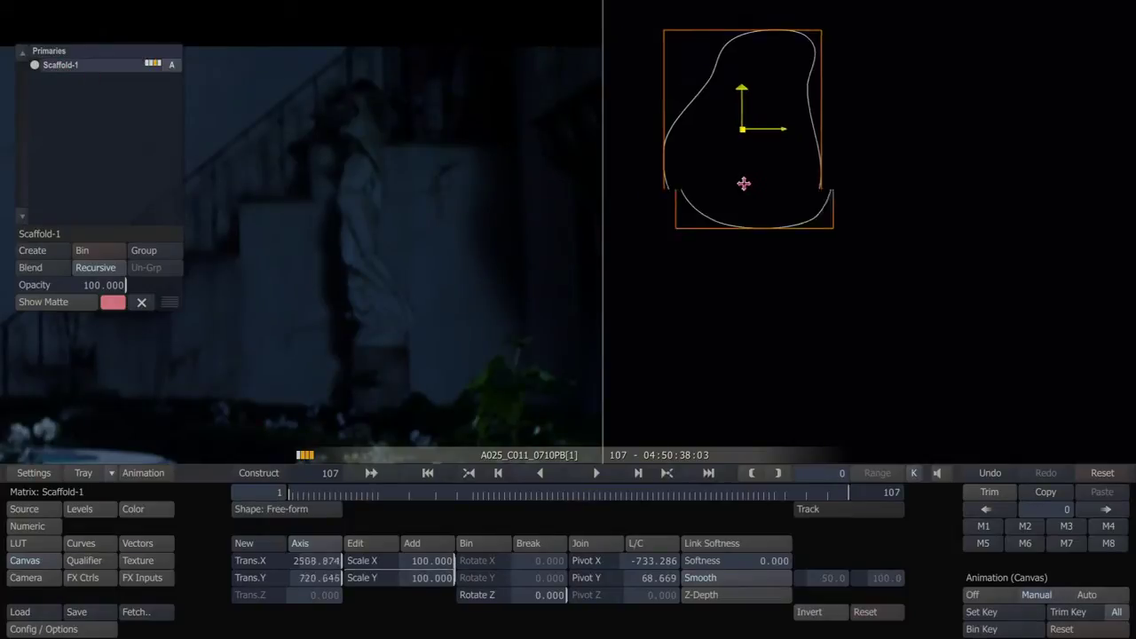
scroll(640, 193, down, 5)
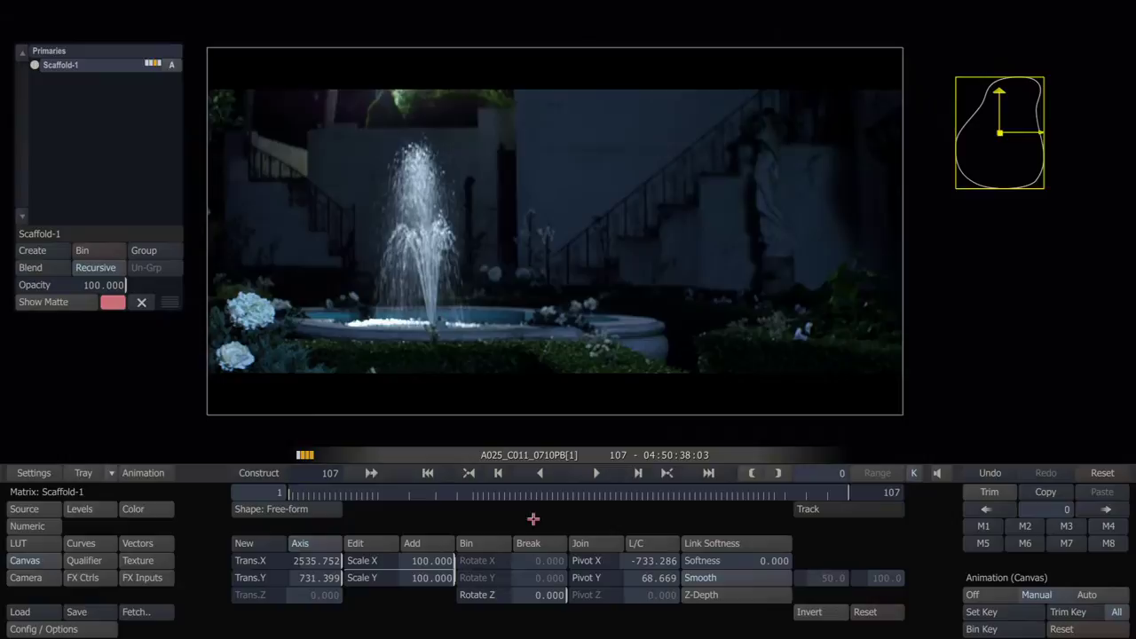
- Play back the shape's motion from the first frame to check how it follows the woman through the clip
drag(533, 494, 227, 492)
key(space)
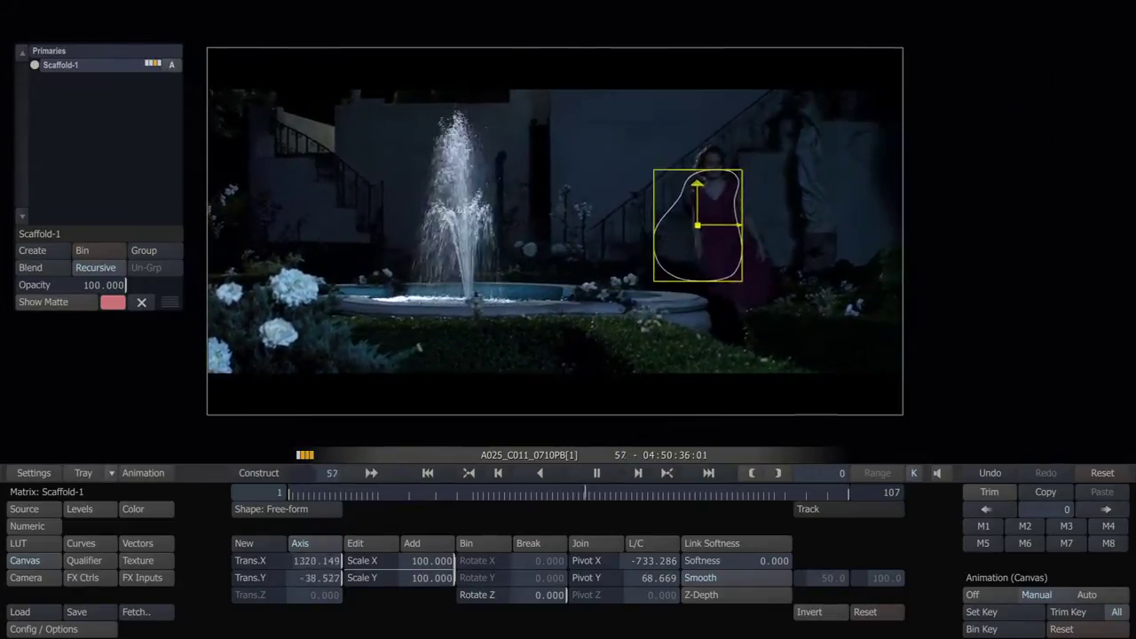
key(space)
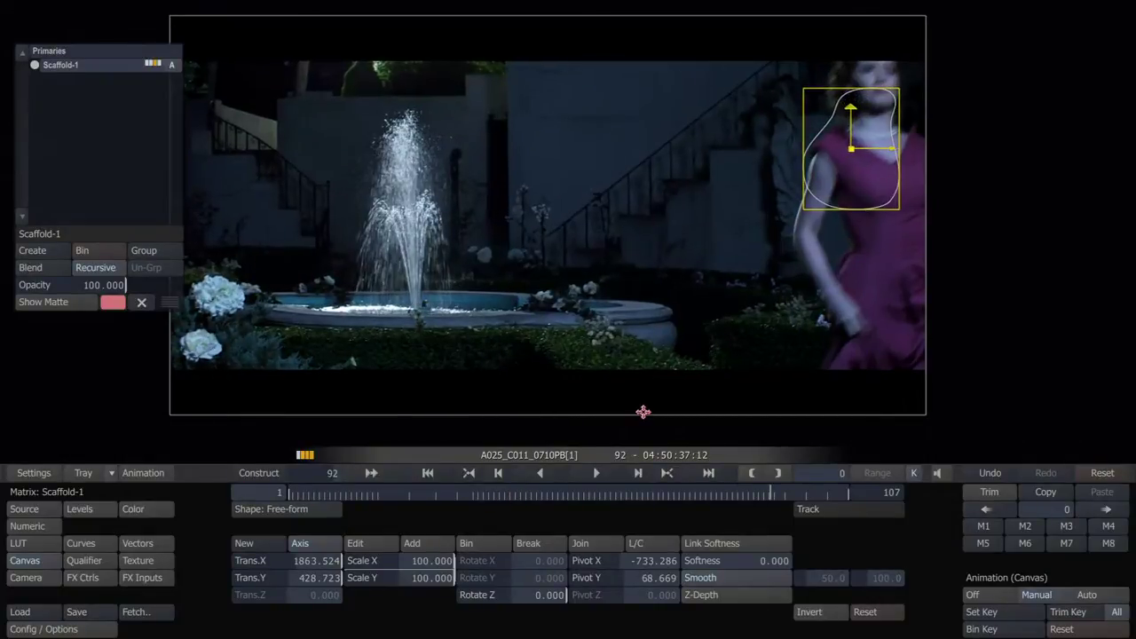
- Switch the shape to vertex editing at frame 36, set vertex animation to Manual and set a vertices key
drag(576, 258, 652, 254)
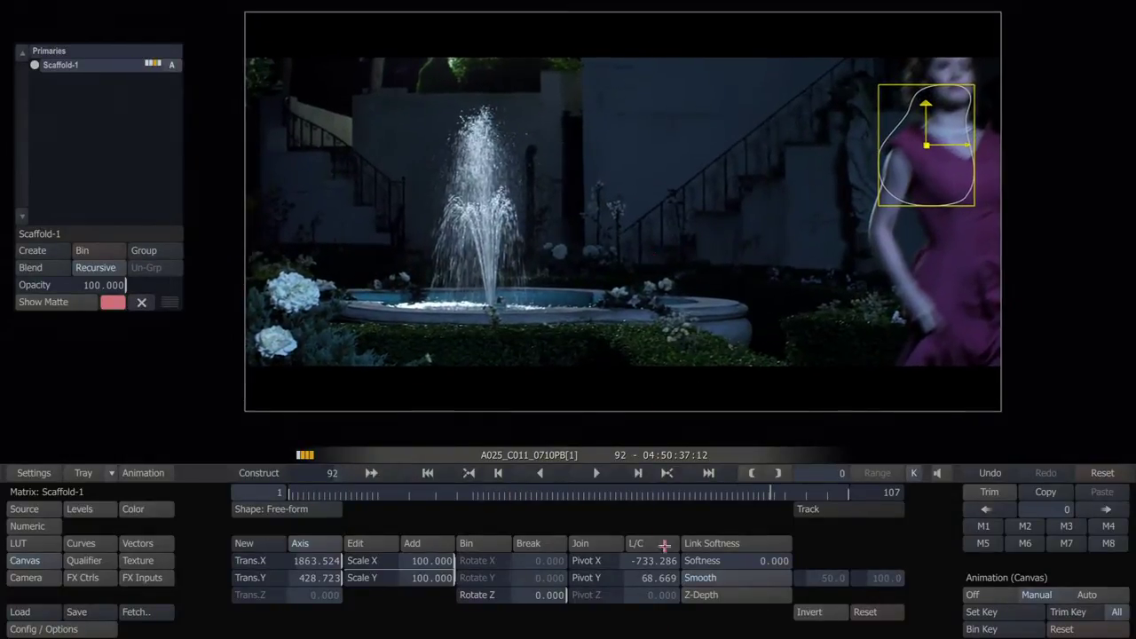
click(366, 547)
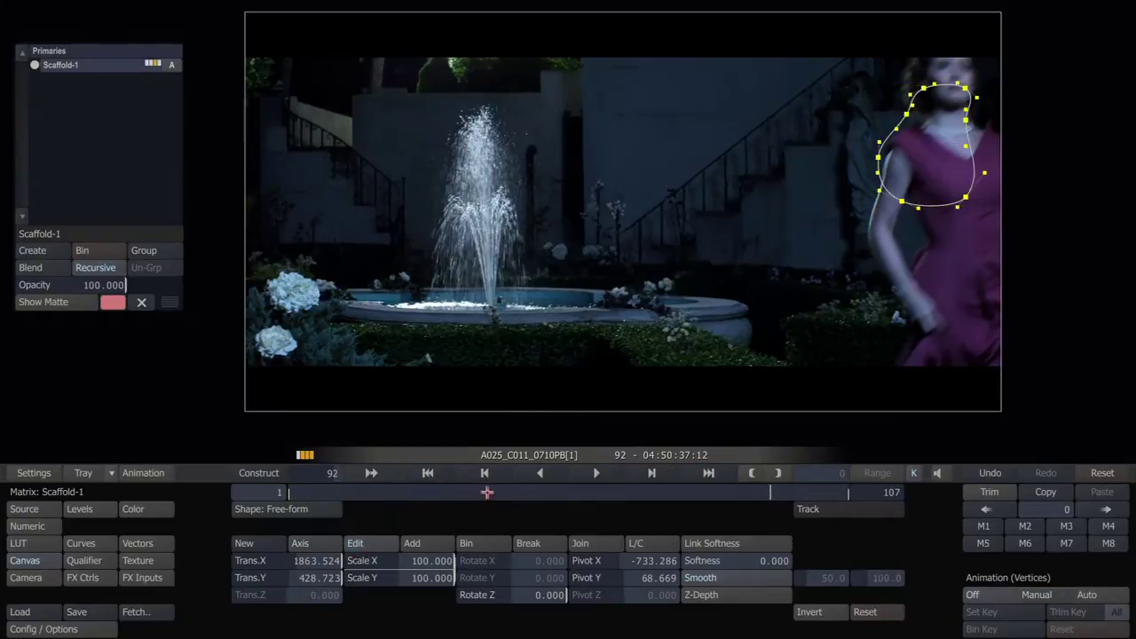
click(359, 495)
drag(359, 494, 474, 475)
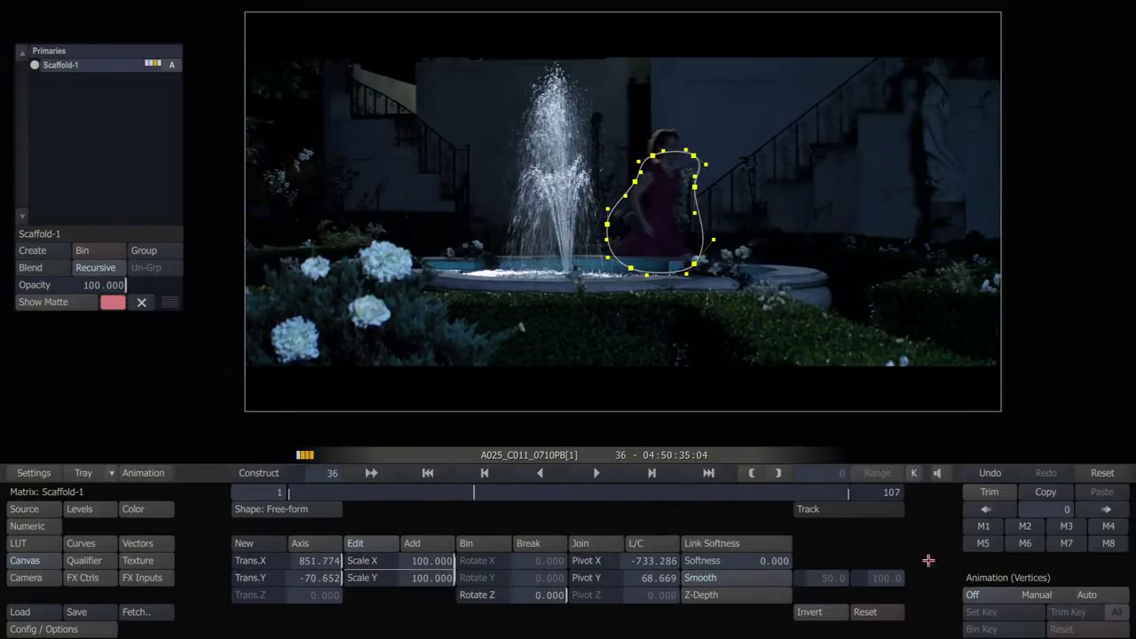
click(339, 541)
click(357, 540)
click(1037, 593)
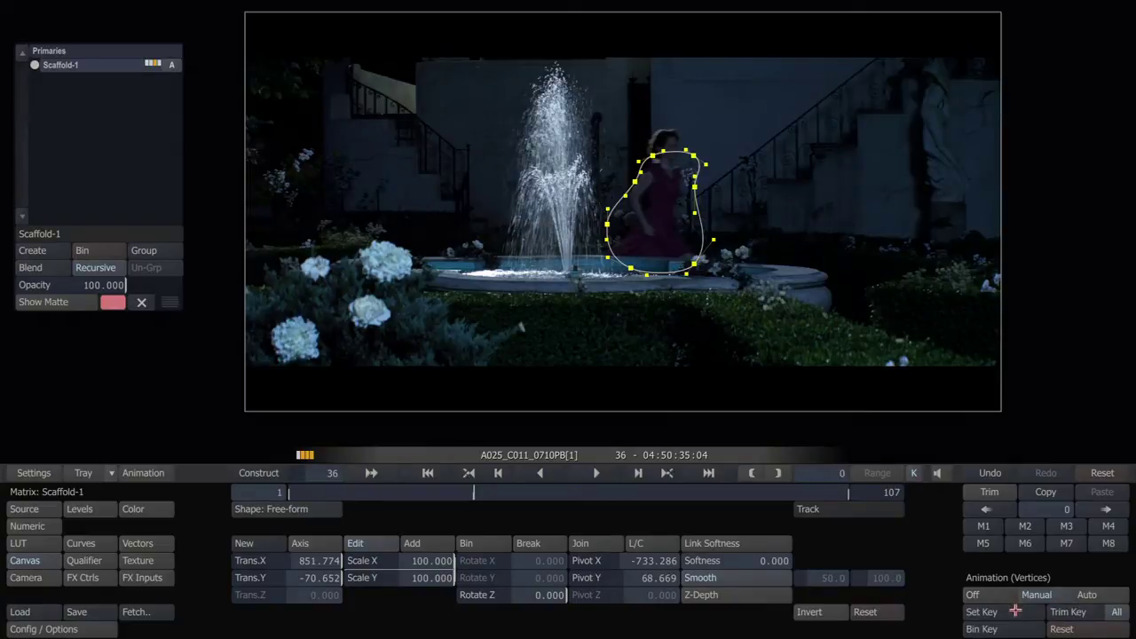
- At frame 48, reshape the free-form outline's vertices to enclose the woman's body, flowing dress and trailing leg, and set a vertices key
scroll(690, 337, up, 3)
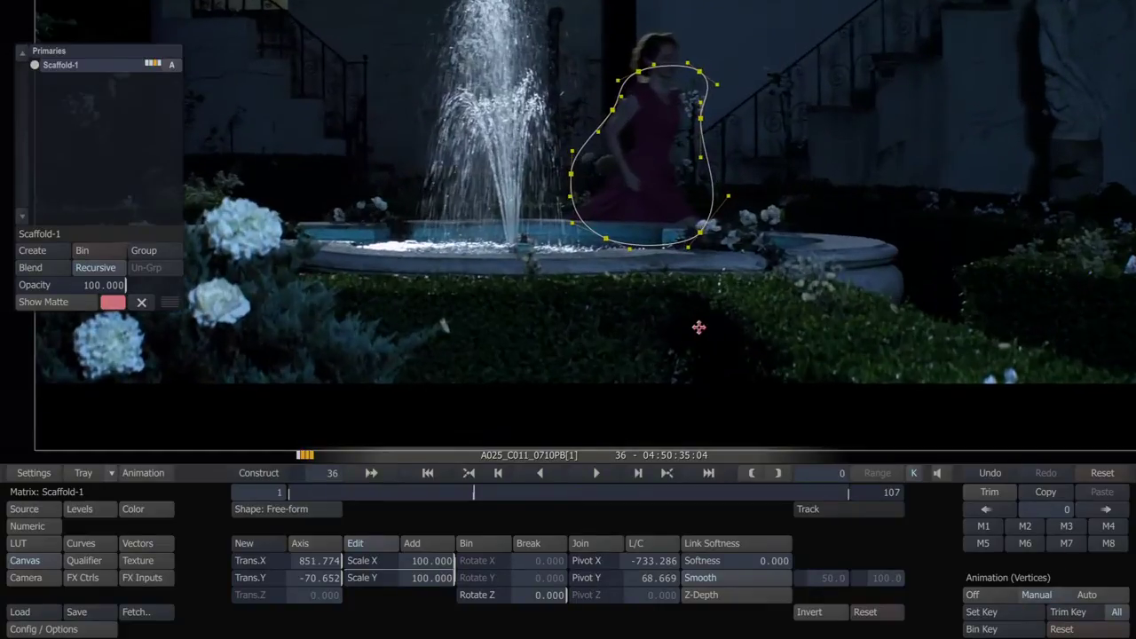
drag(698, 325, 609, 349)
key(space)
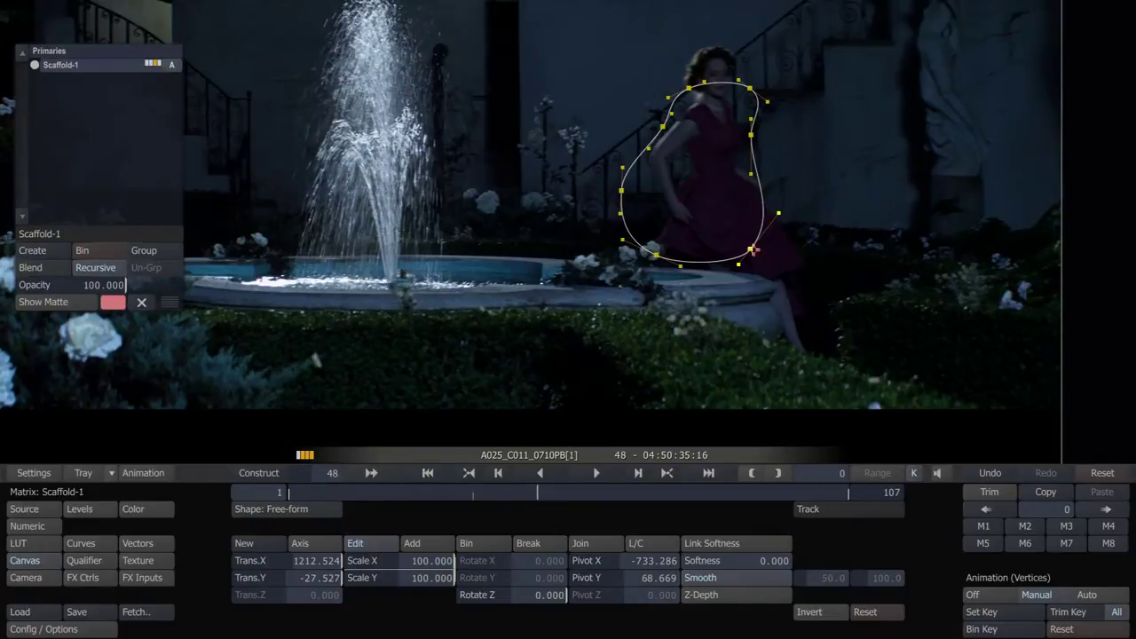
drag(752, 251, 817, 339)
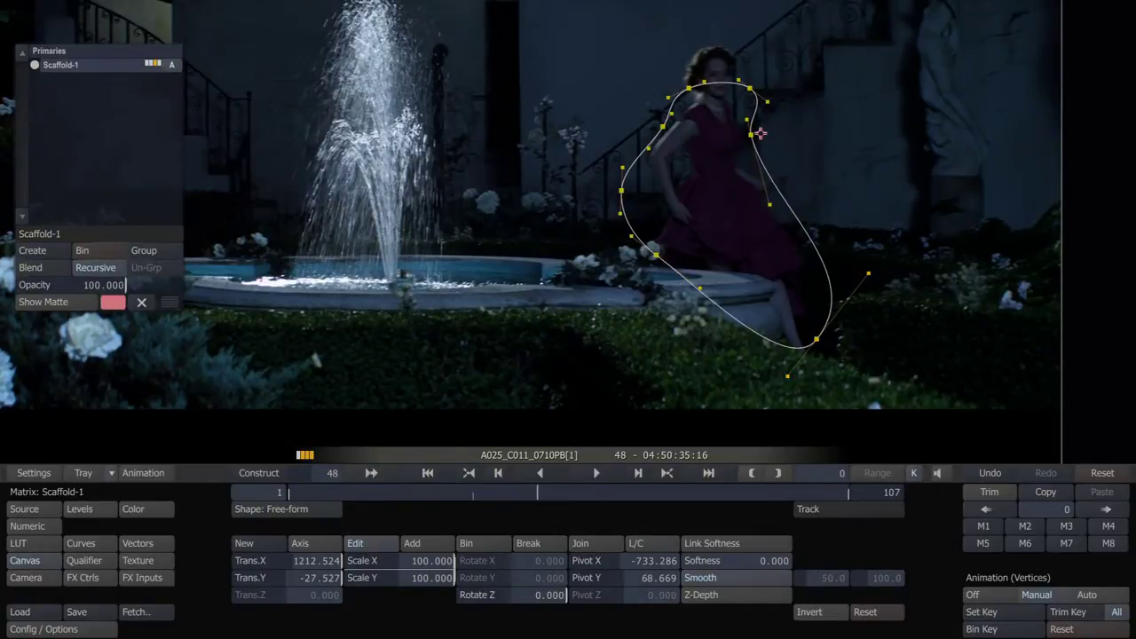
drag(761, 133, 778, 133)
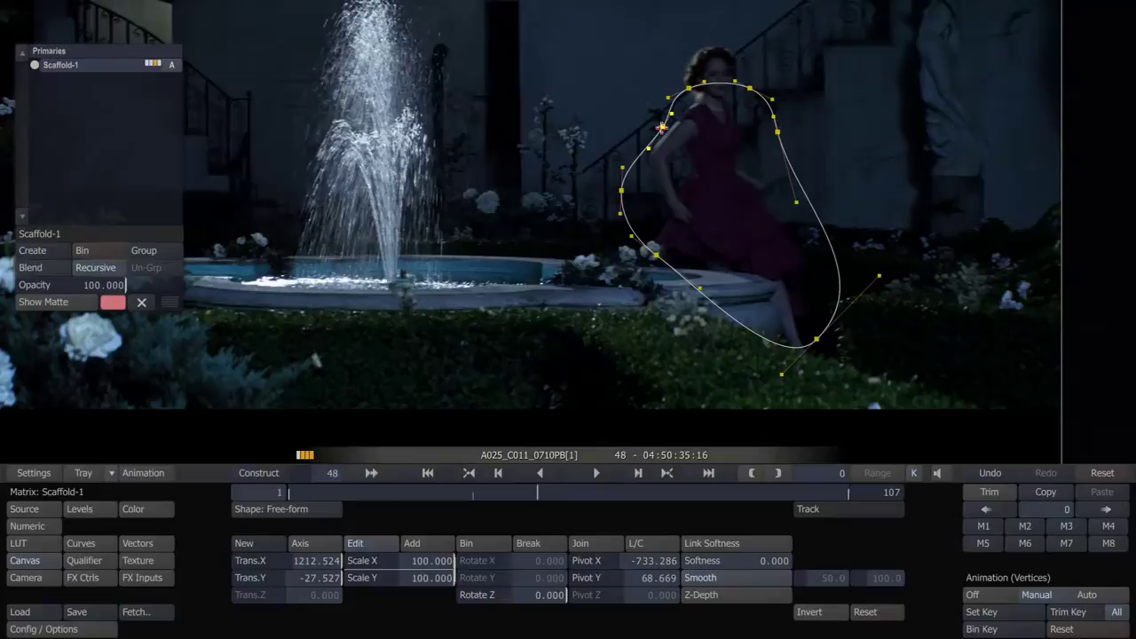
drag(662, 128, 649, 124)
drag(621, 192, 619, 192)
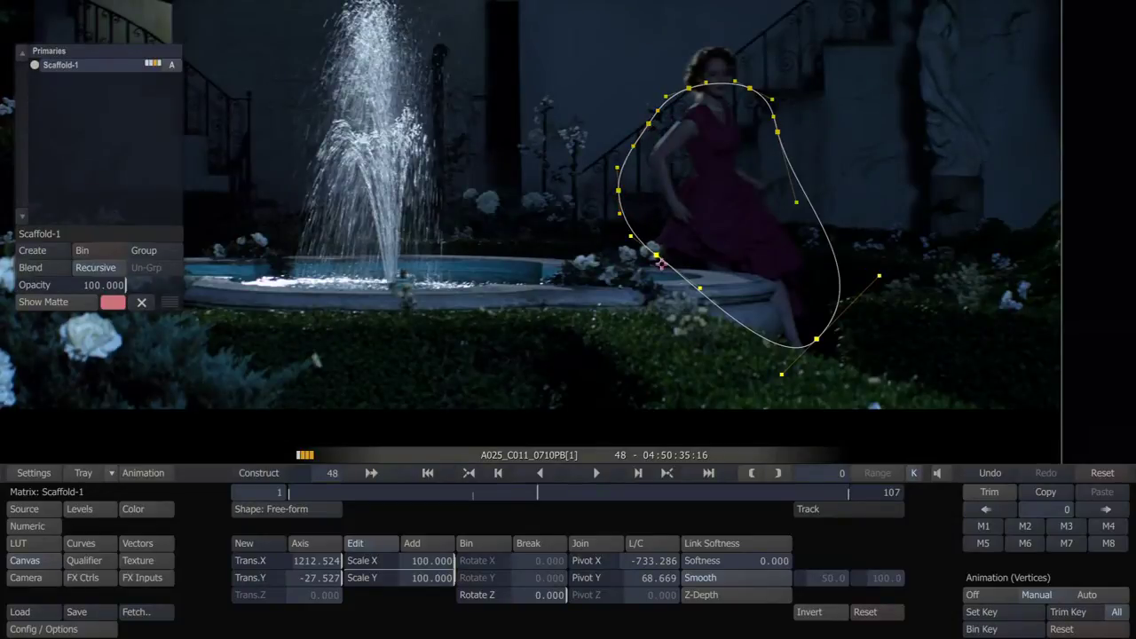
drag(661, 264, 653, 270)
click(1000, 613)
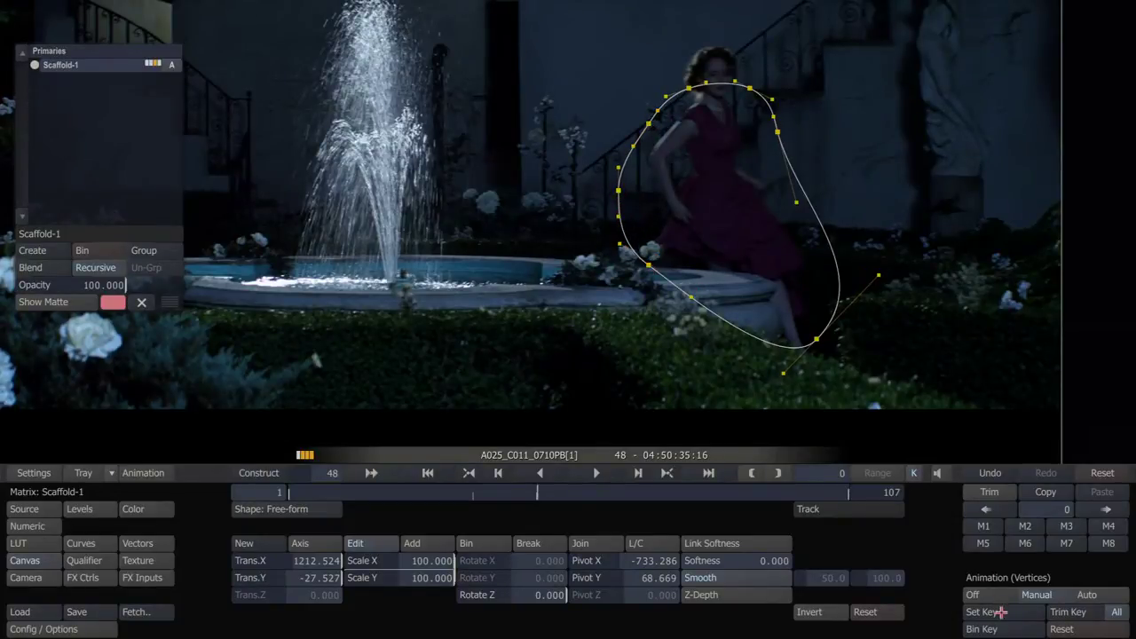
- Step forward through the frames up to 77 and back to examine where the outline stops fitting the woman
key(Right)
key(Right)
key(Right)
key(Right)
key(Right)
key(Right)
key(Right)
key(Right)
key(Right)
key(Right)
key(Right)
key(Right)
key(Right)
key(Right)
key(Right)
key(Right)
key(Right)
key(Right)
key(Right)
key(Right)
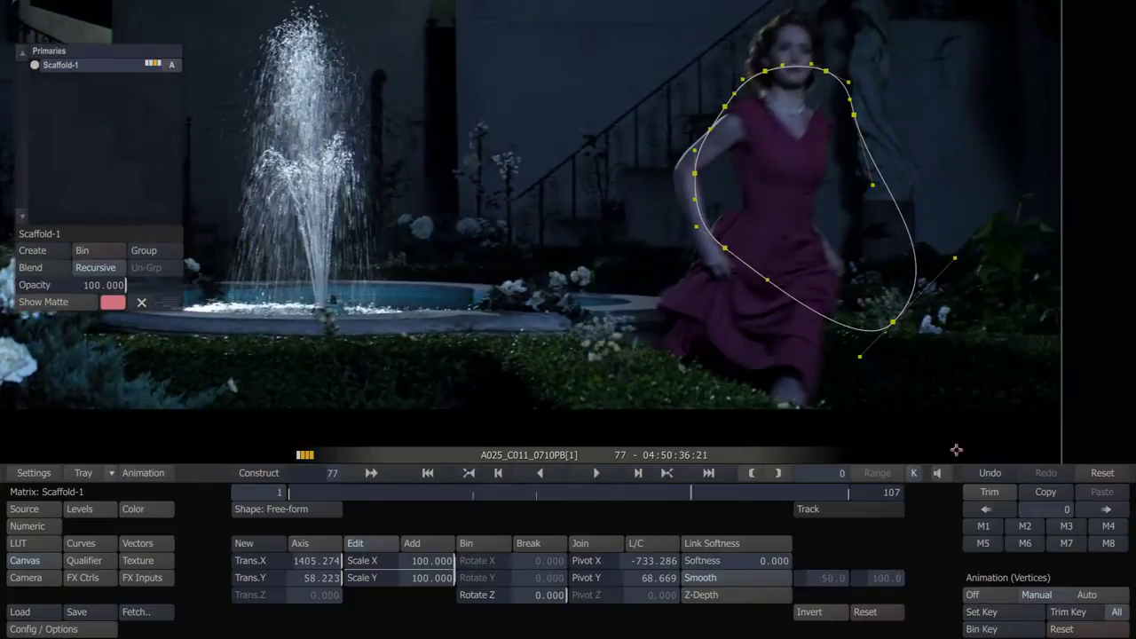
key(Left)
key(Left)
key(Left)
key(Left)
key(Left)
key(Left)
key(Left)
key(Left)
key(Left)
key(Left)
key(Left)
key(Left)
key(Left)
key(Left)
key(Left)
key(Left)
key(Left)
key(Left)
key(Left)
key(Left)
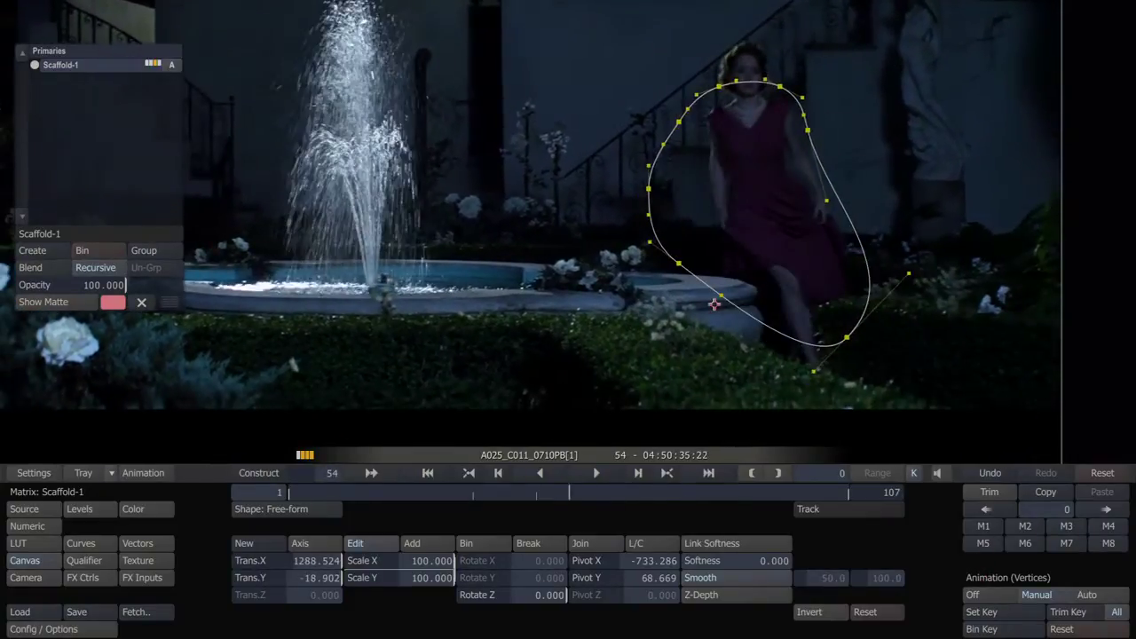
- At frame 65, reshape the outline's lower vertices around the woman's full dress, widen it at her shoulder, and set a vertices key
key(l)
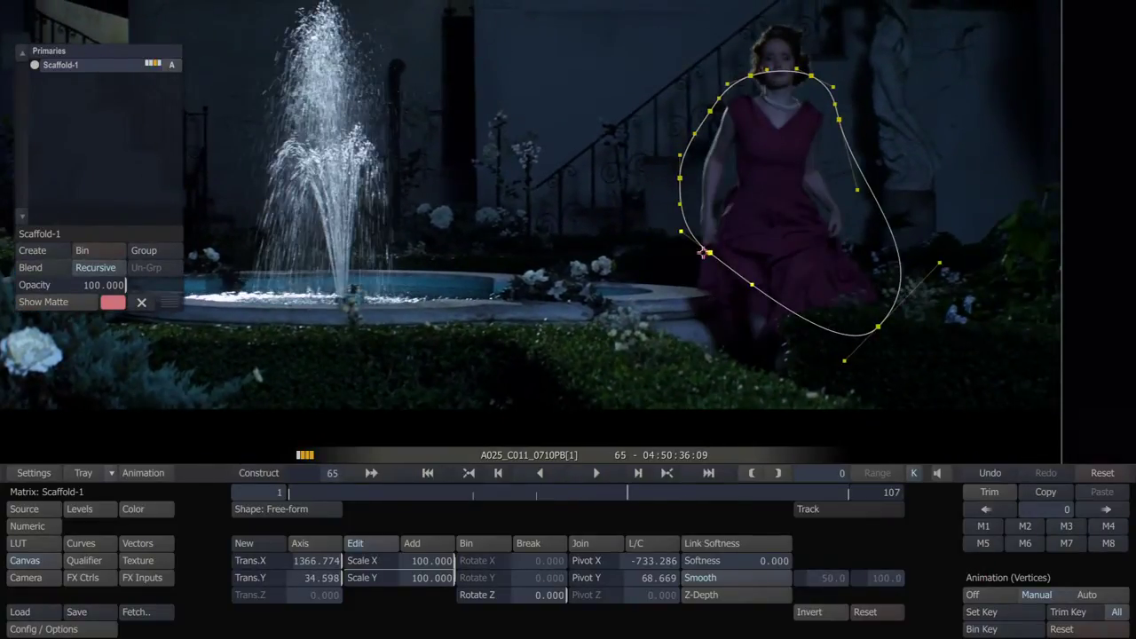
drag(701, 253, 704, 366)
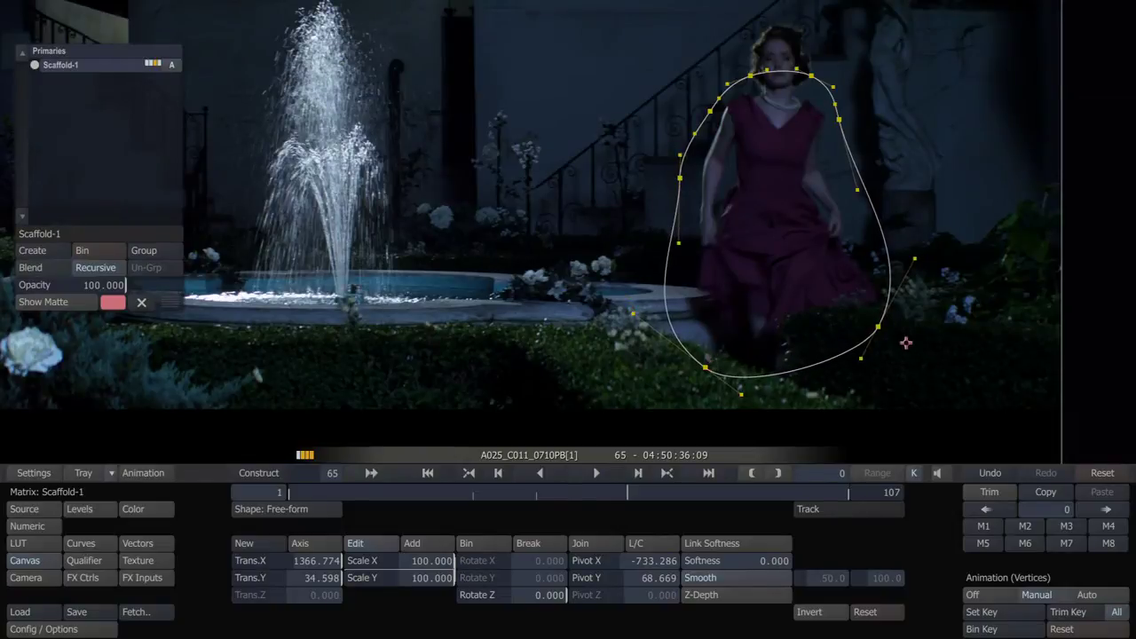
drag(877, 327, 895, 341)
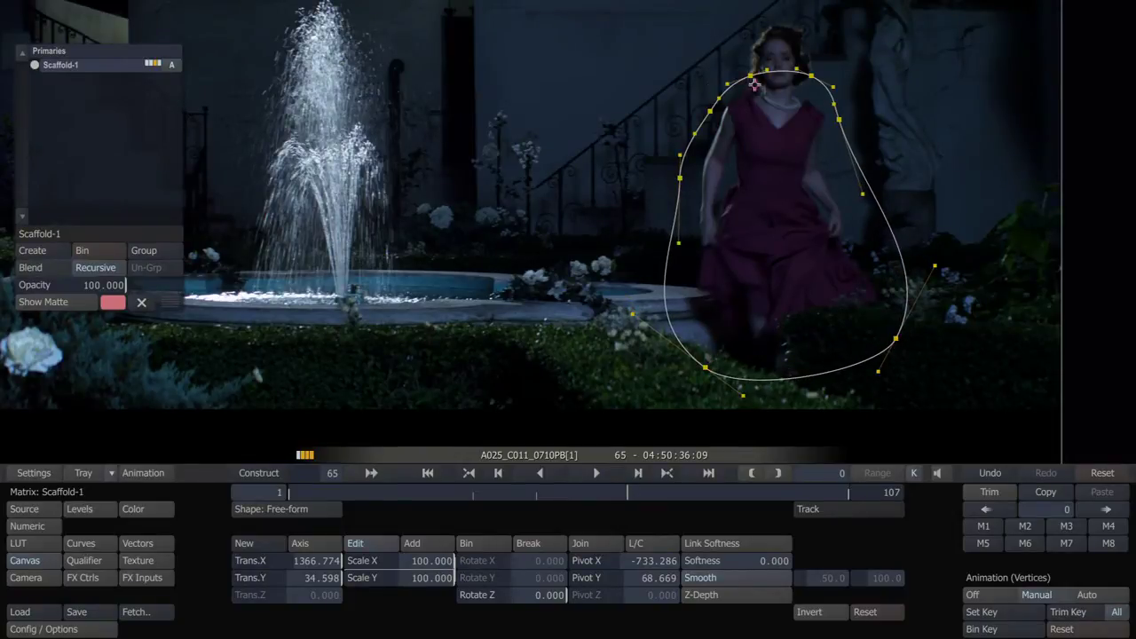
drag(711, 111, 697, 108)
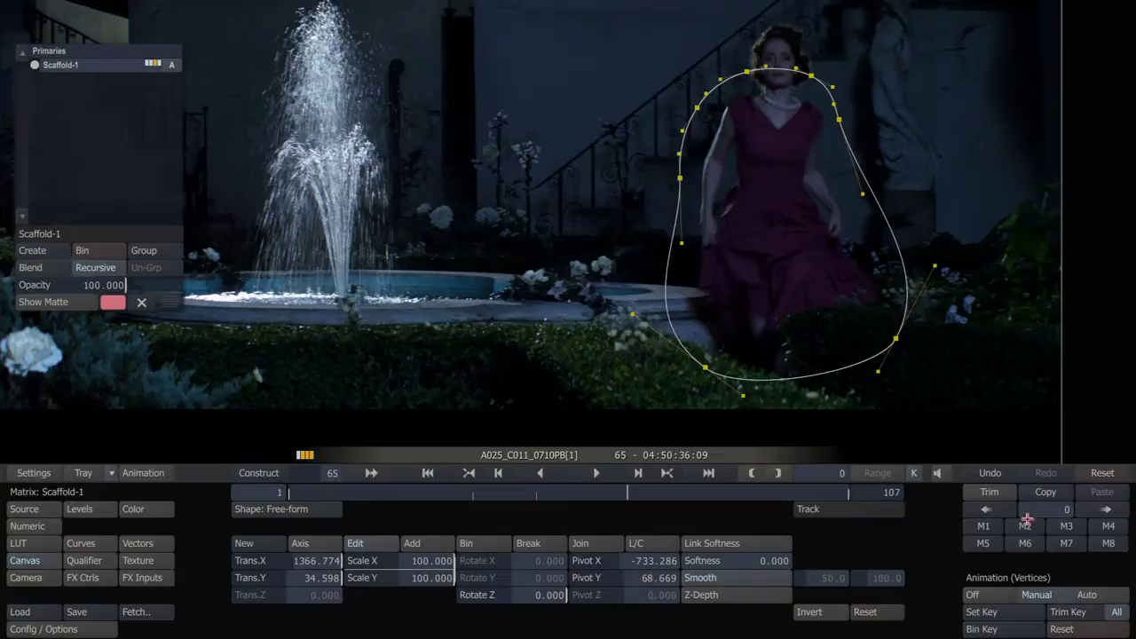
click(995, 612)
- At frame 85, pull the outline's lower vertices below the picture, widen it around the woman's shoulders and arm, and set a vertices key
key(Right)
key(Right)
key(Right)
key(Right)
key(Right)
key(Right)
key(Right)
key(Right)
key(Right)
key(Right)
key(Right)
key(Right)
key(Right)
key(Right)
key(Right)
key(Right)
key(Right)
key(Right)
key(Right)
key(Right)
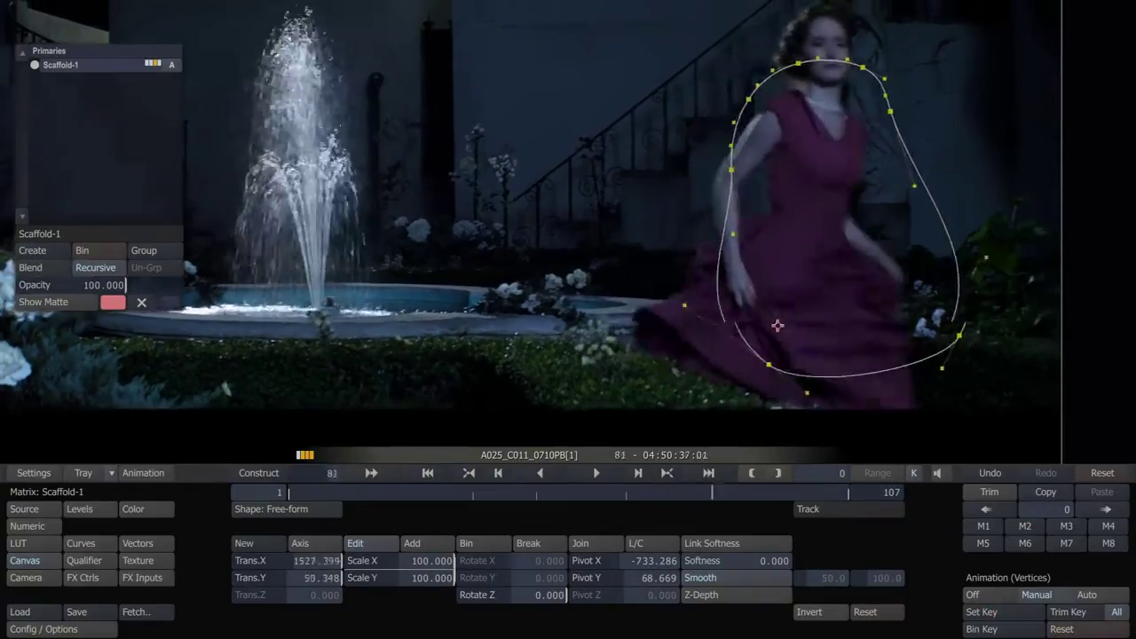
scroll(685, 399, down, 3)
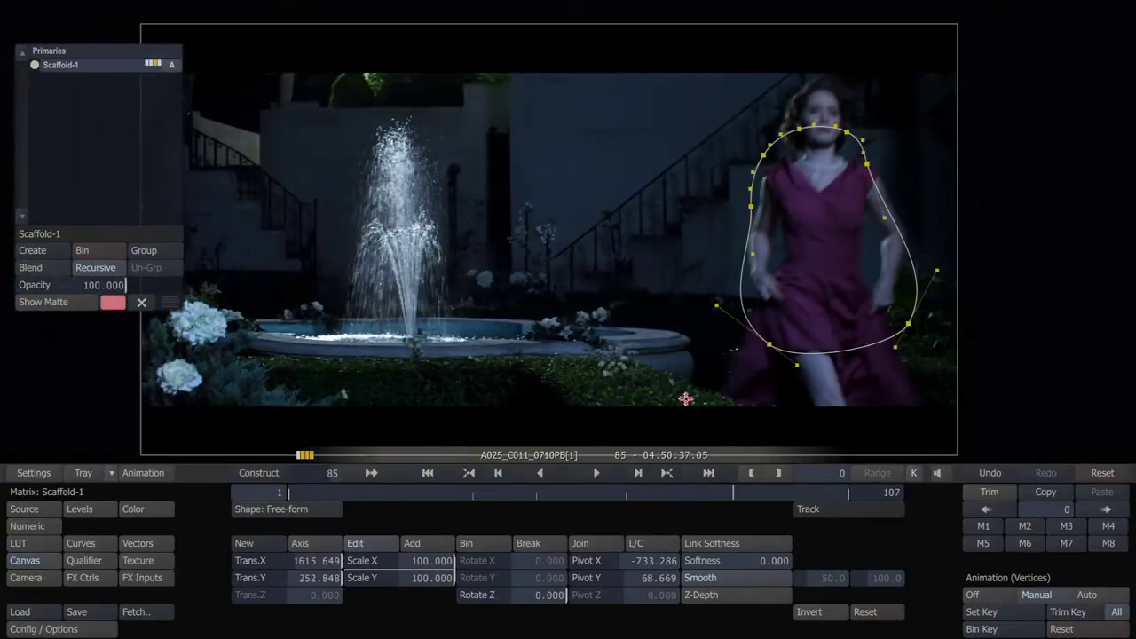
drag(757, 333, 691, 349)
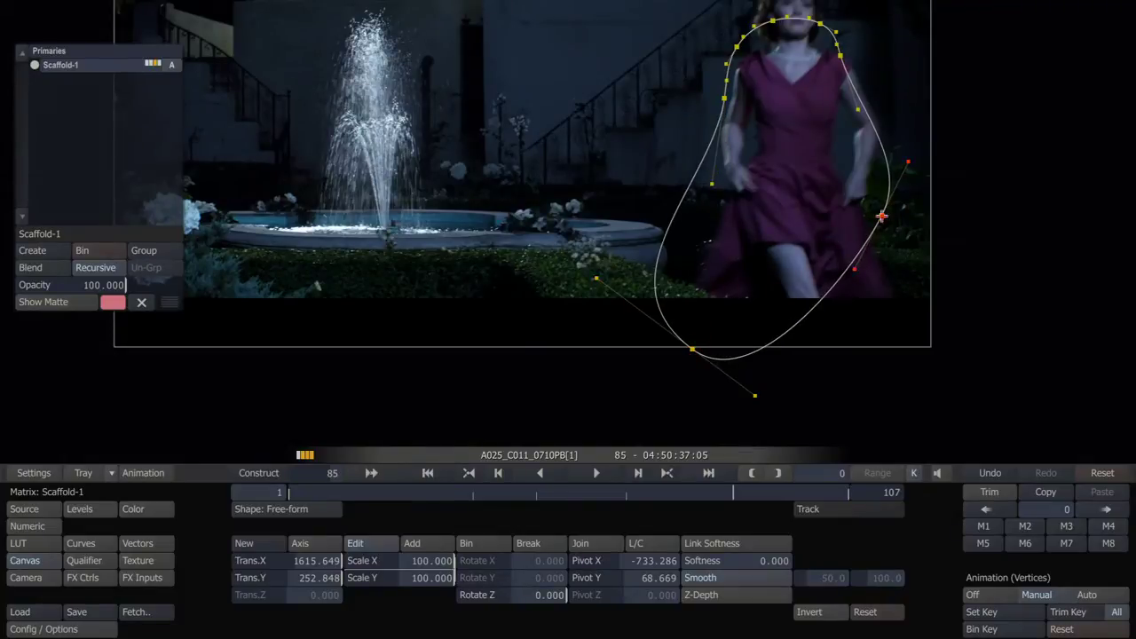
drag(881, 215, 853, 258)
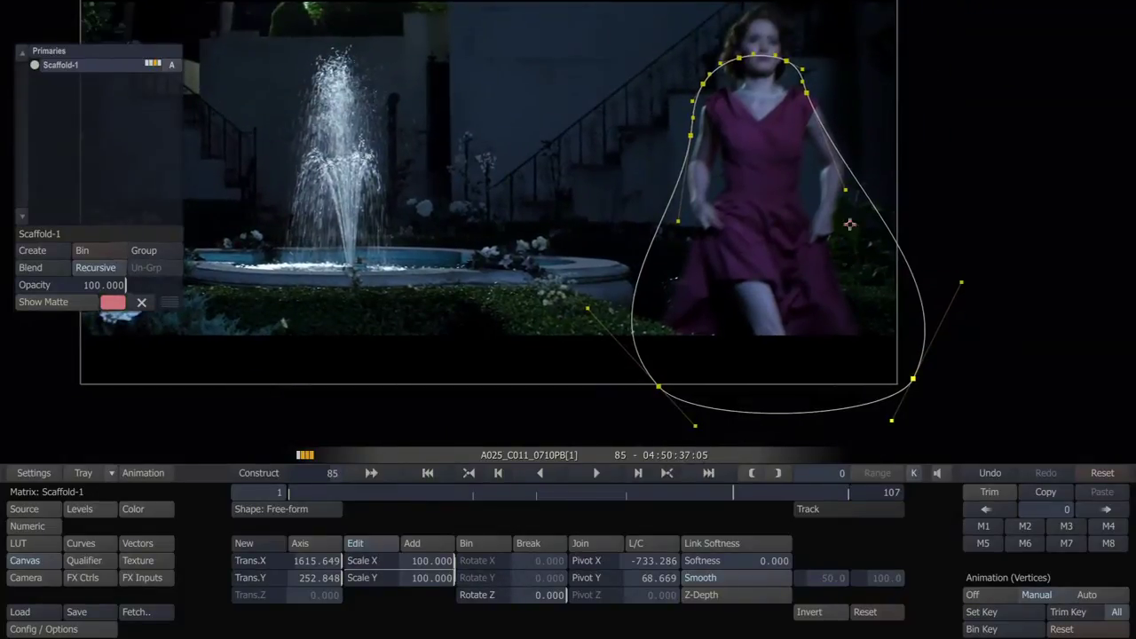
drag(805, 93, 829, 89)
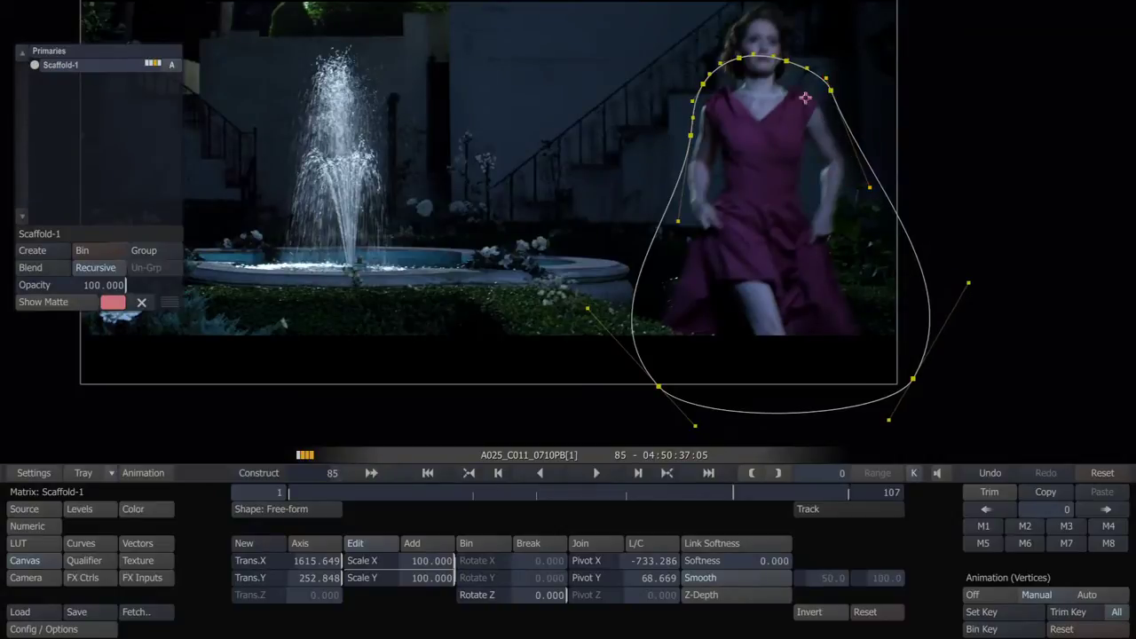
drag(703, 85, 696, 80)
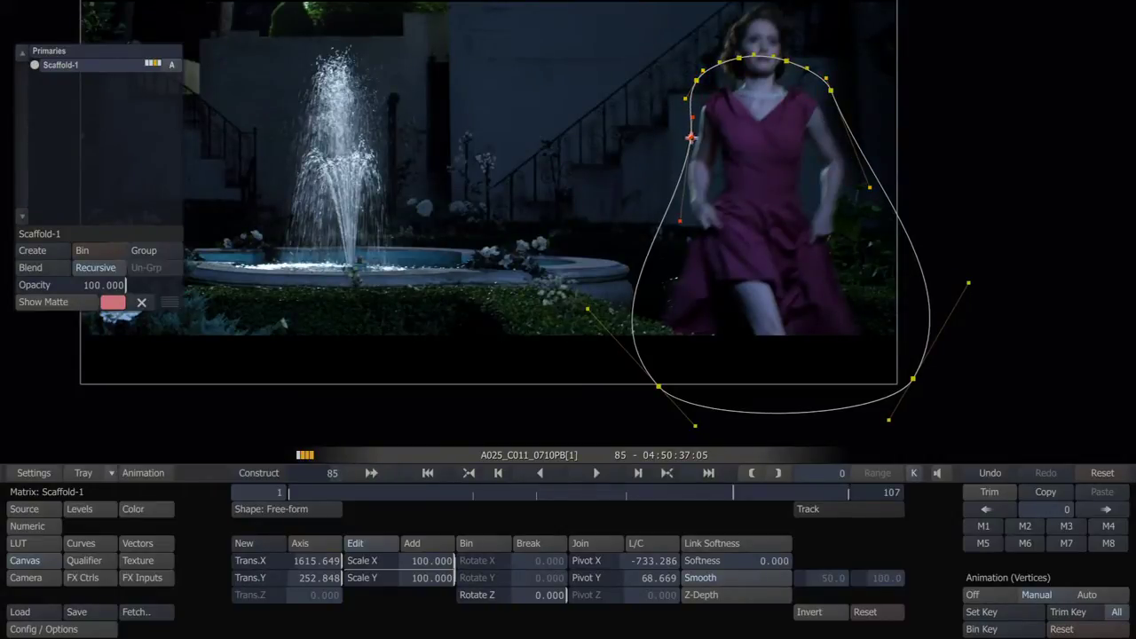
drag(690, 137, 672, 138)
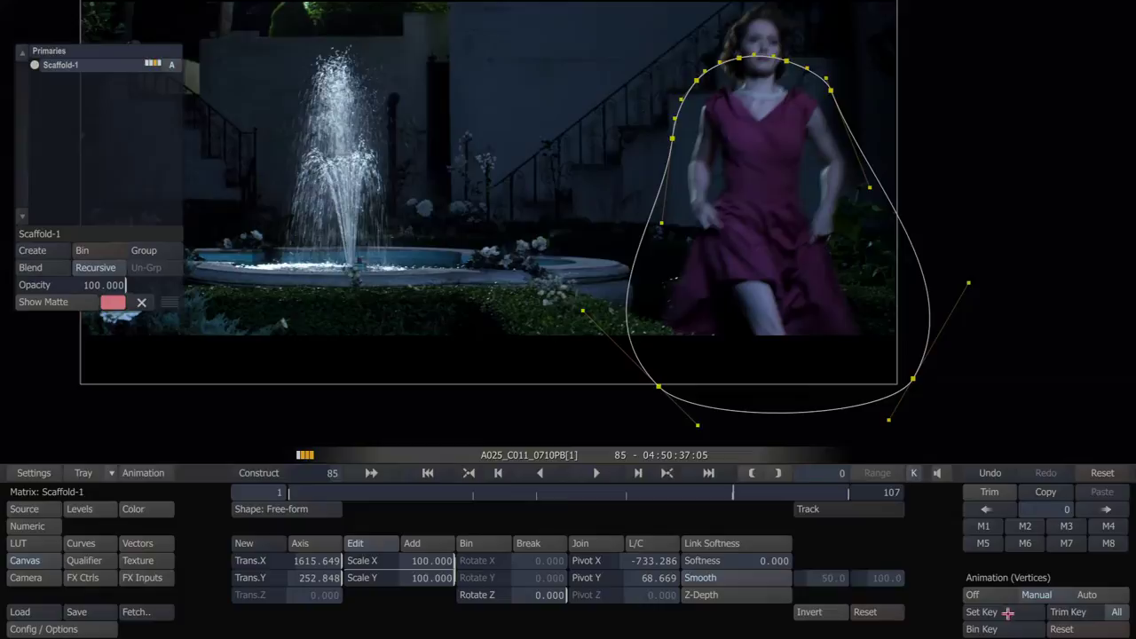
- At frame 98, extend the outline's lower vertex near the woman's dress farther below the picture and set a vertices key
key(Right)
key(Right)
key(Right)
key(Right)
key(Right)
key(Right)
key(Right)
key(Right)
key(Right)
key(Right)
key(Right)
key(Right)
key(Right)
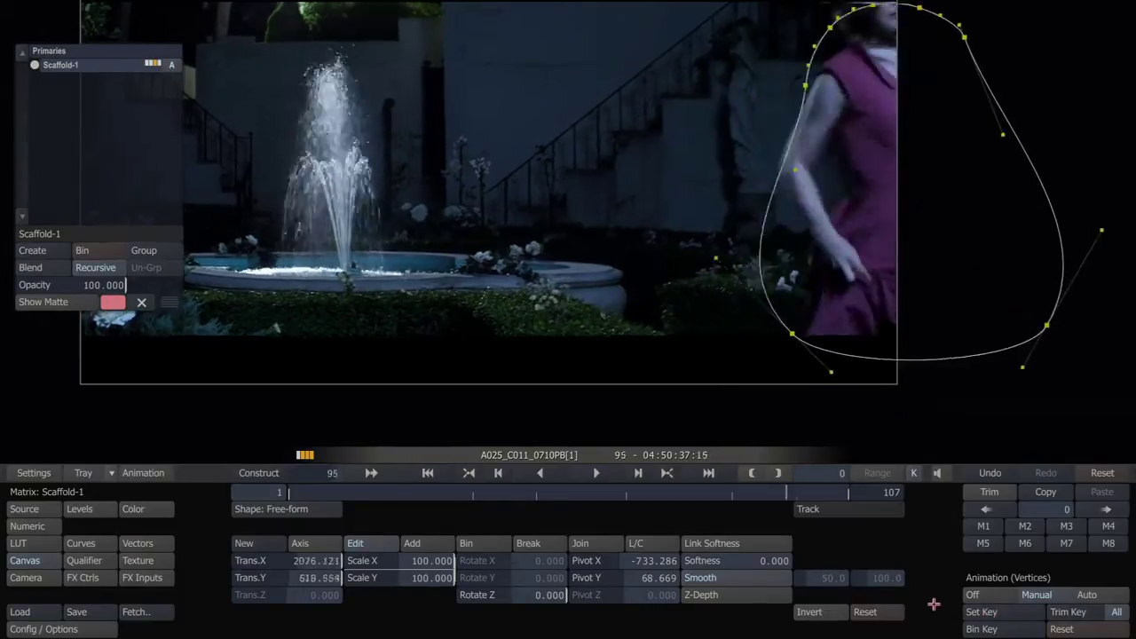
drag(824, 332, 816, 404)
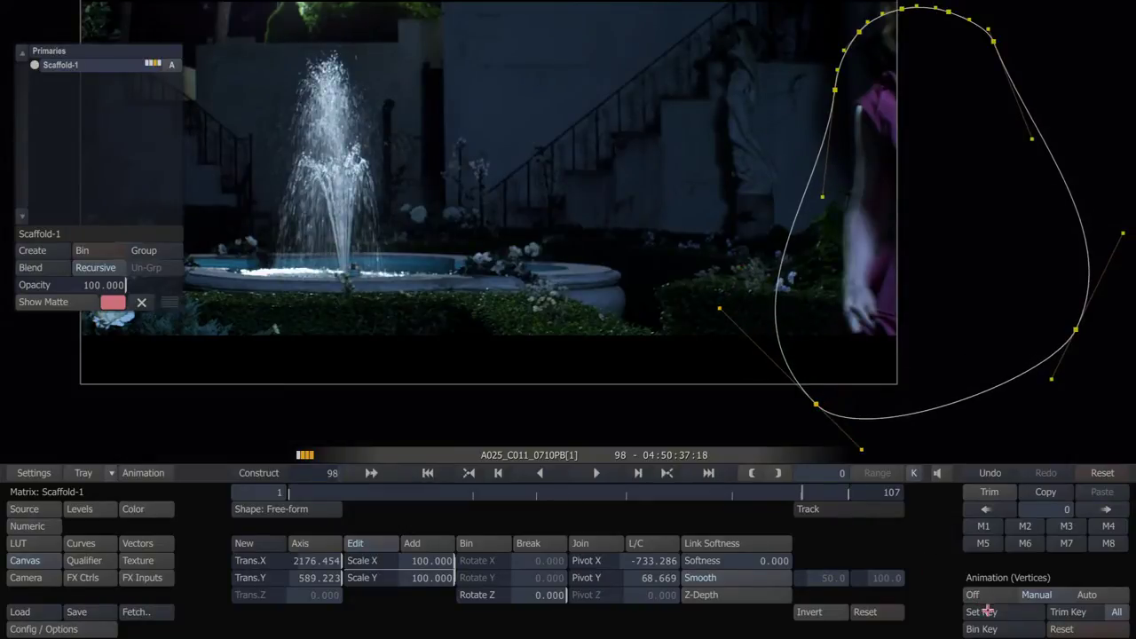
- Play back the animated shape, return to frame 1 and set the shape's softness to about 70.55
key(space)
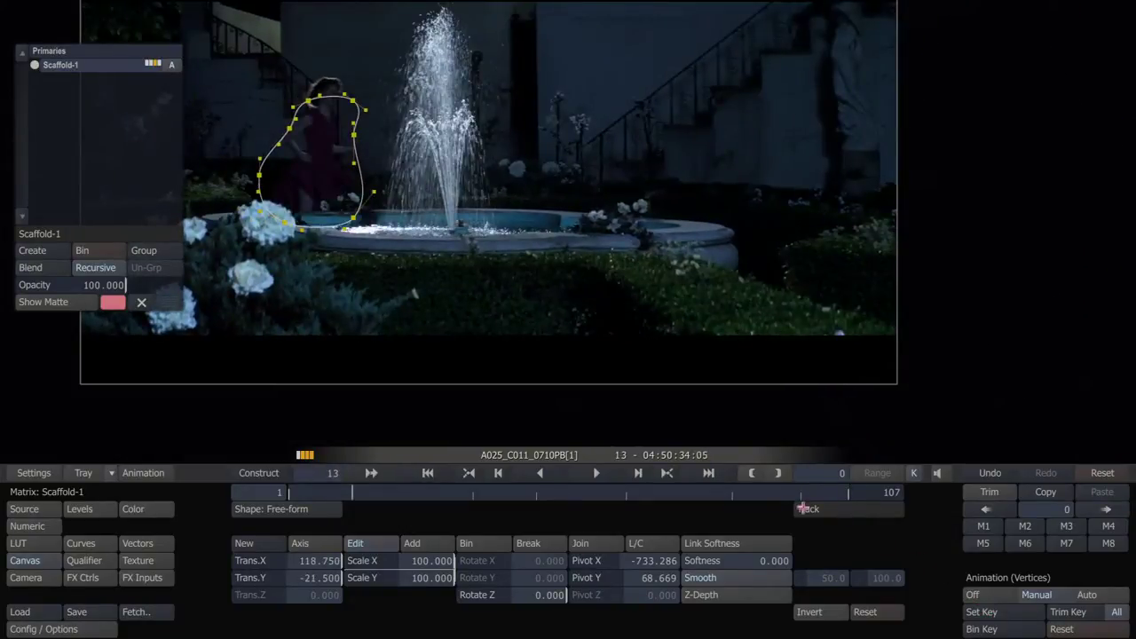
drag(800, 491, 241, 418)
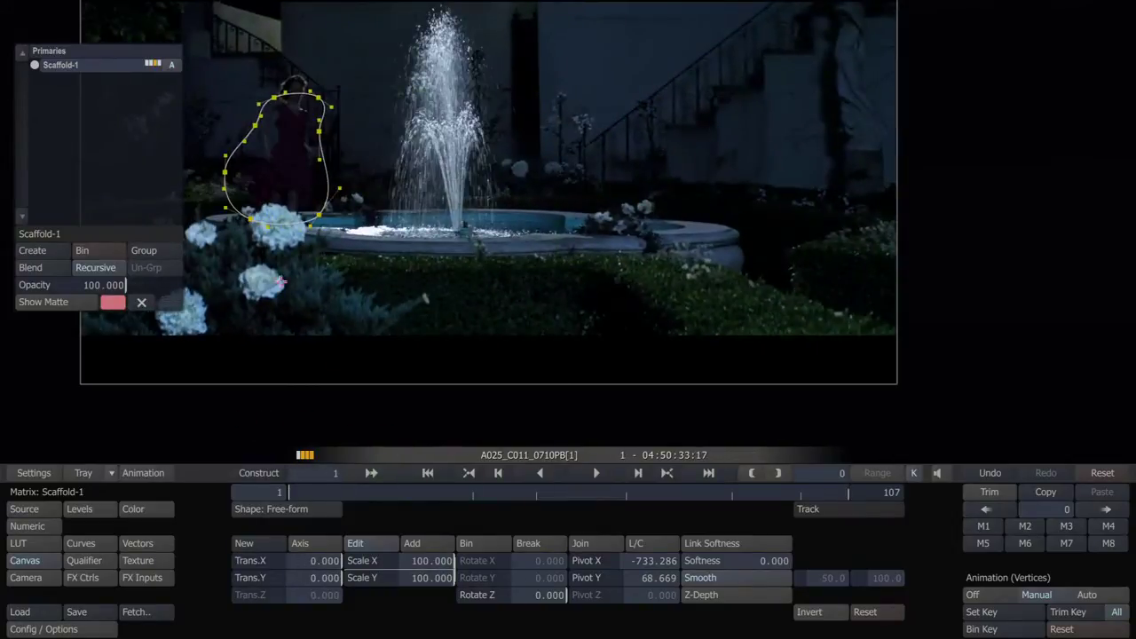
drag(780, 561, 776, 562)
scroll(774, 560, up, 10)
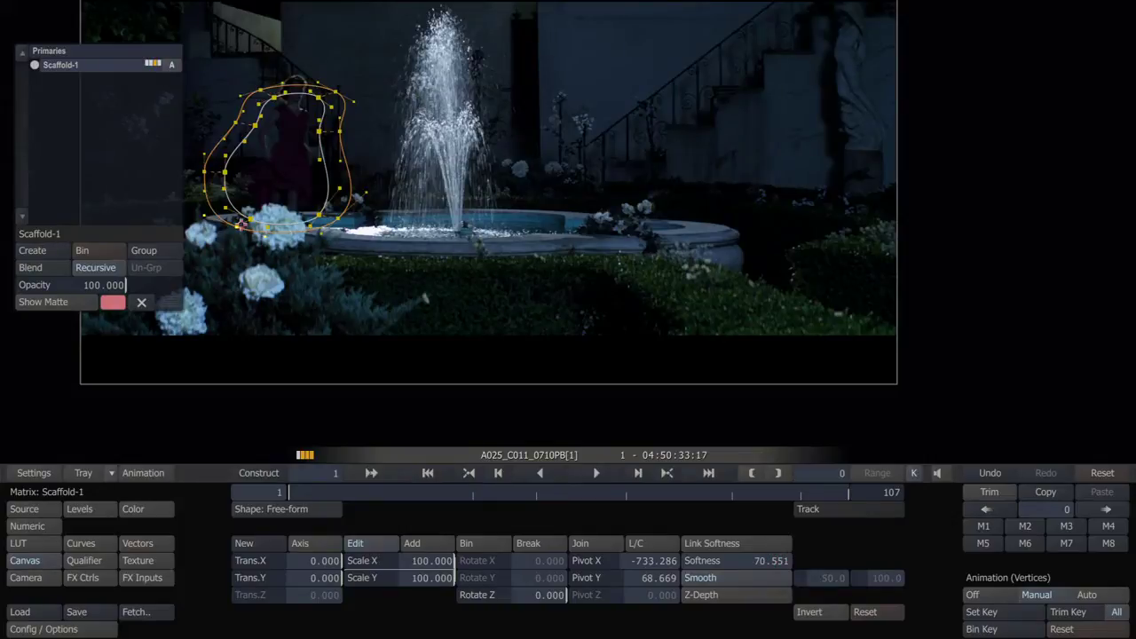
drag(237, 227, 248, 243)
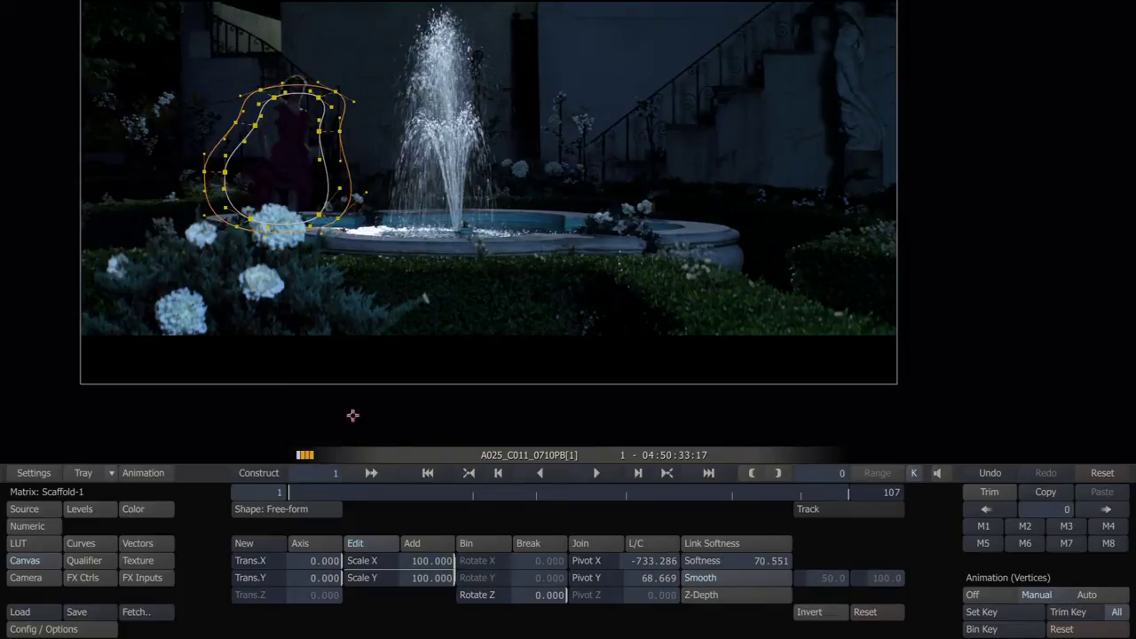
- Play back the softened shape, stop at frame 60 and switch the shape to axis editing
key(space)
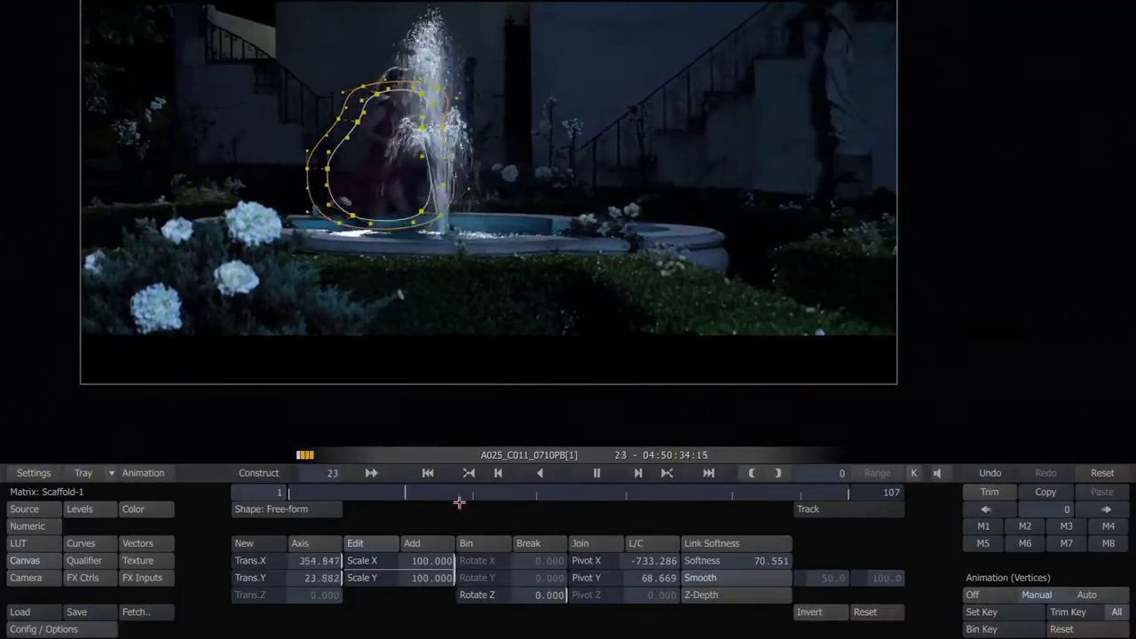
click(596, 474)
mouse_move(366, 4)
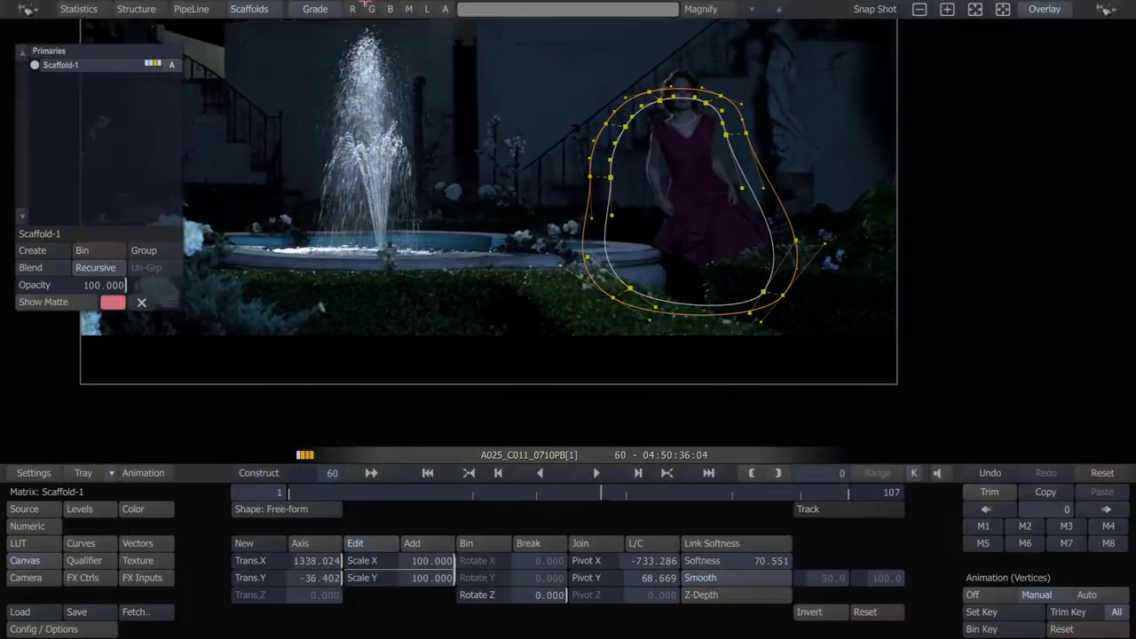
scroll(391, 219, up, 3)
drag(464, 115, 532, 175)
click(311, 545)
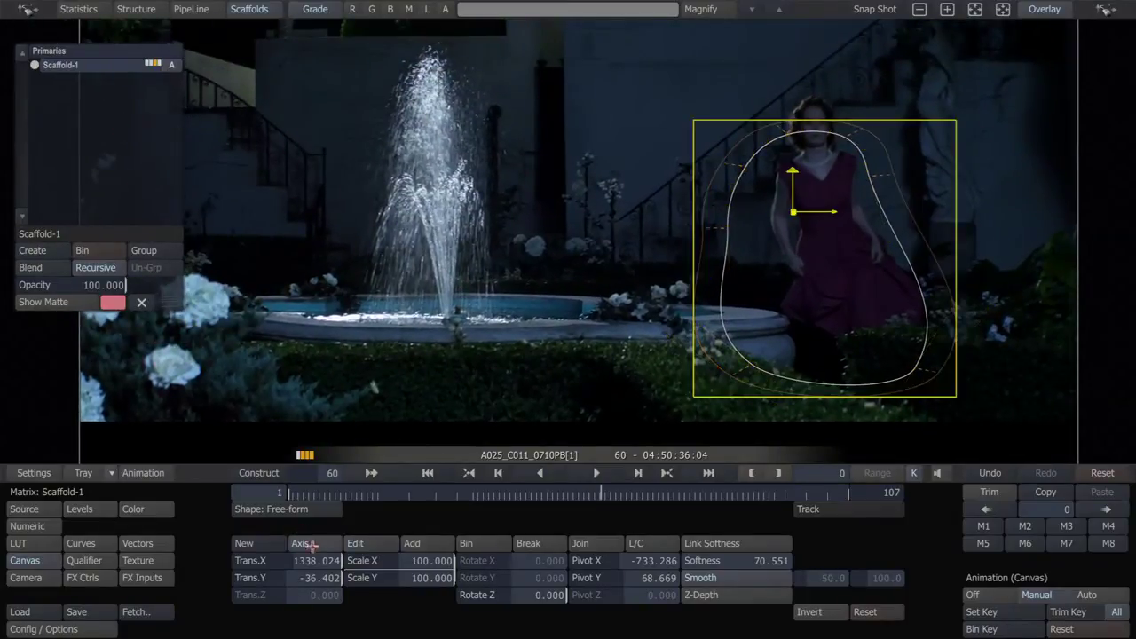
- Set Scaffold-1's qualifier to HSV Keyer and pick the woman's dress colour as the key
click(86, 565)
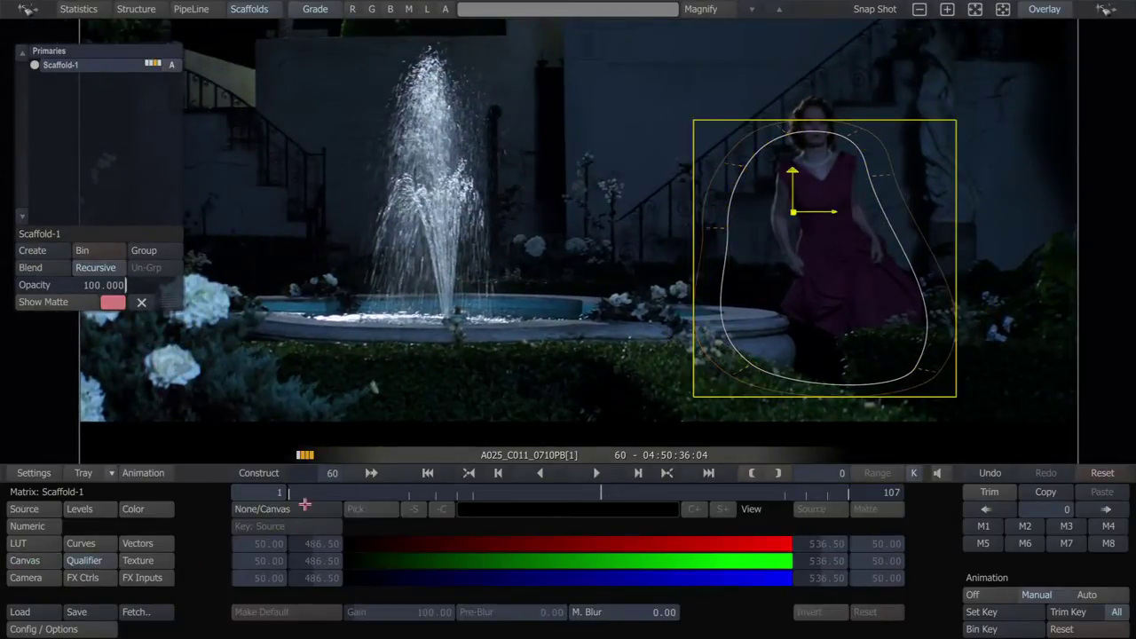
click(304, 504)
click(314, 472)
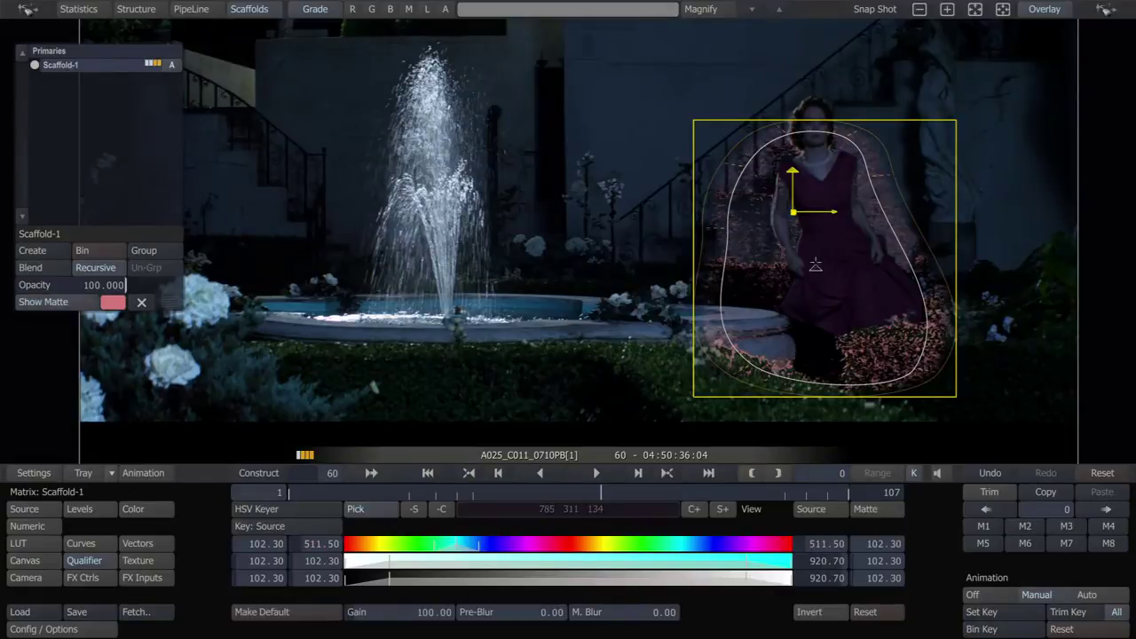
click(826, 262)
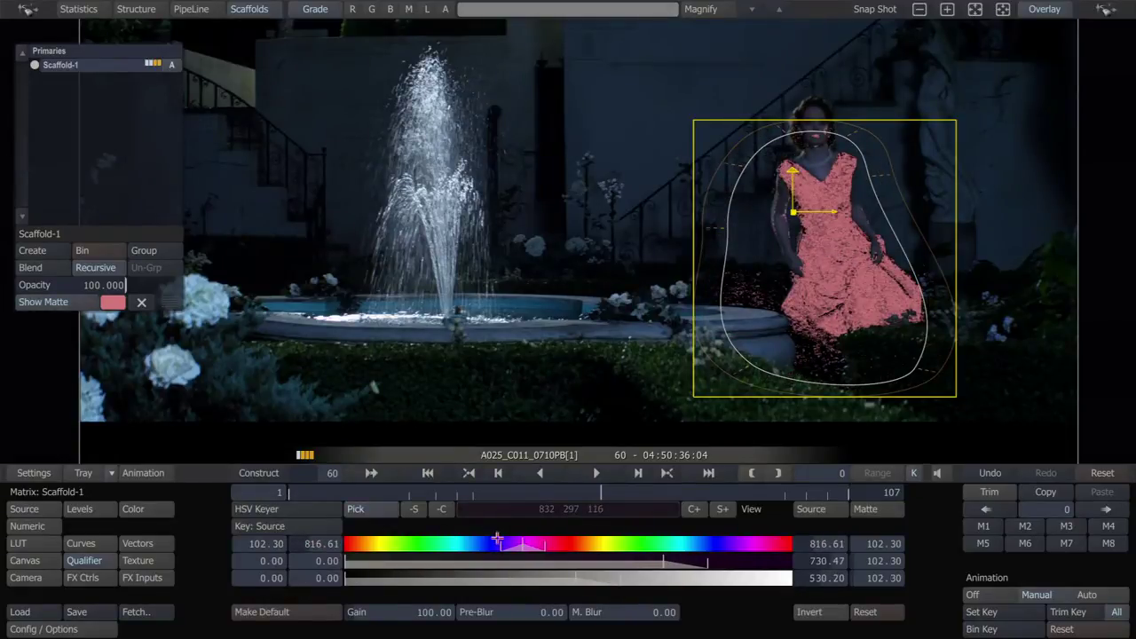
- Refine the dress key with hue limits 800.32 and 916.96, lower saturation 257.80 with softness 64.00, lower luminance 124.83 and matte blur 13.06
drag(346, 561, 457, 565)
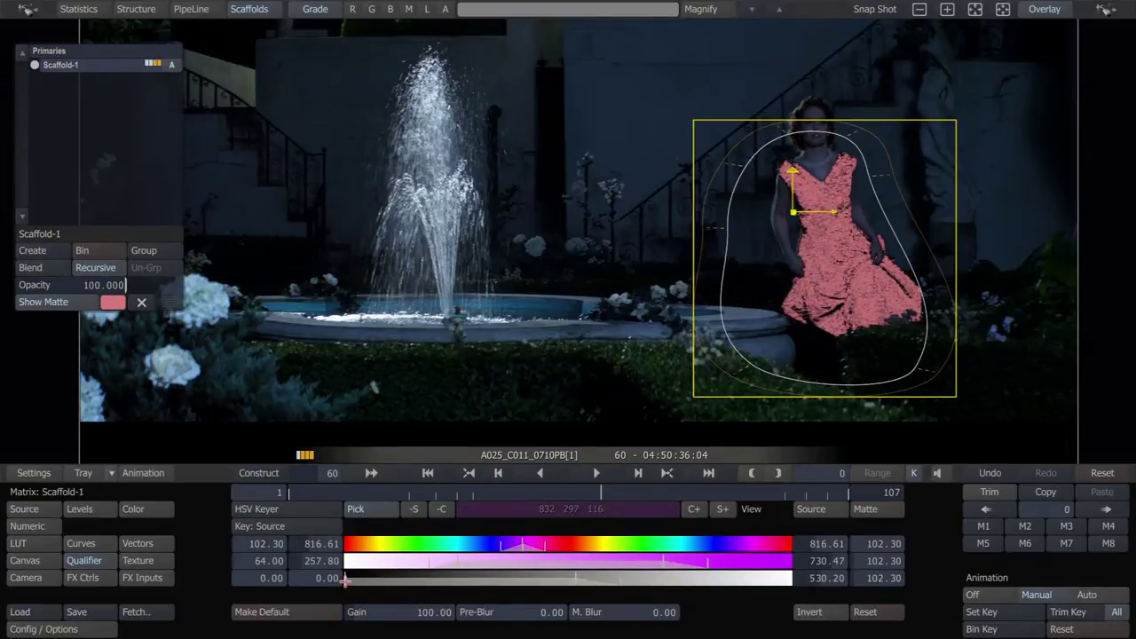
mouse_move(346, 579)
mouse_down()
mouse_move(417, 581)
mouse_move(347, 584)
mouse_up()
mouse_move(509, 544)
mouse_down()
mouse_move(563, 533)
mouse_move(495, 544)
mouse_move(511, 543)
mouse_up()
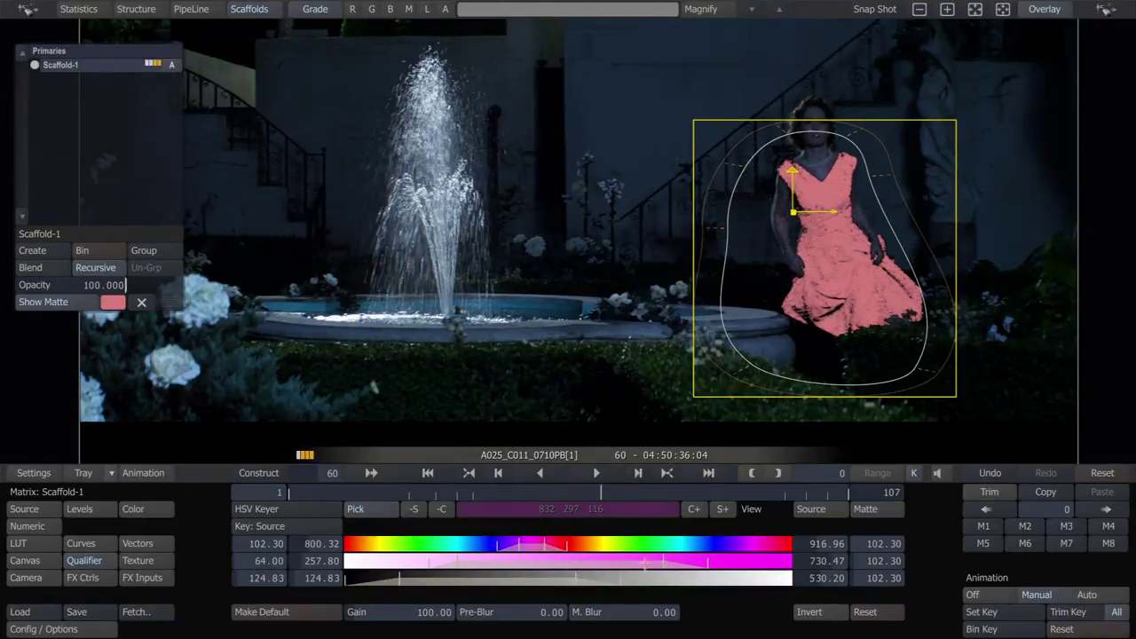
drag(672, 601, 665, 601)
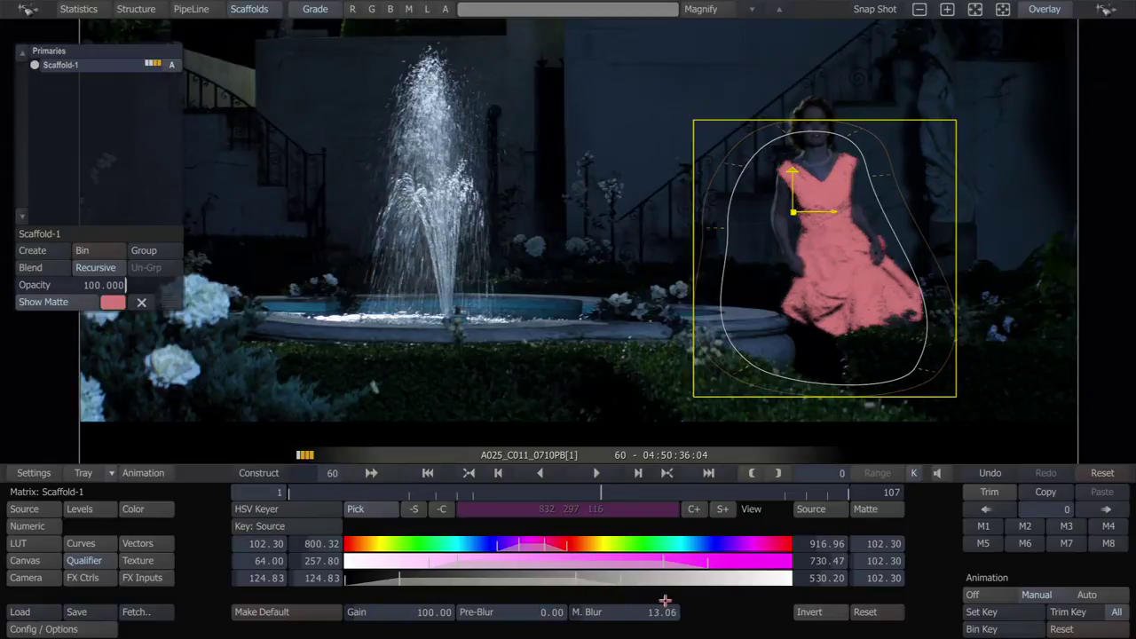
- Play back the clip from frame 1 to check how the keyed matte holds on the dress
drag(490, 492, 222, 473)
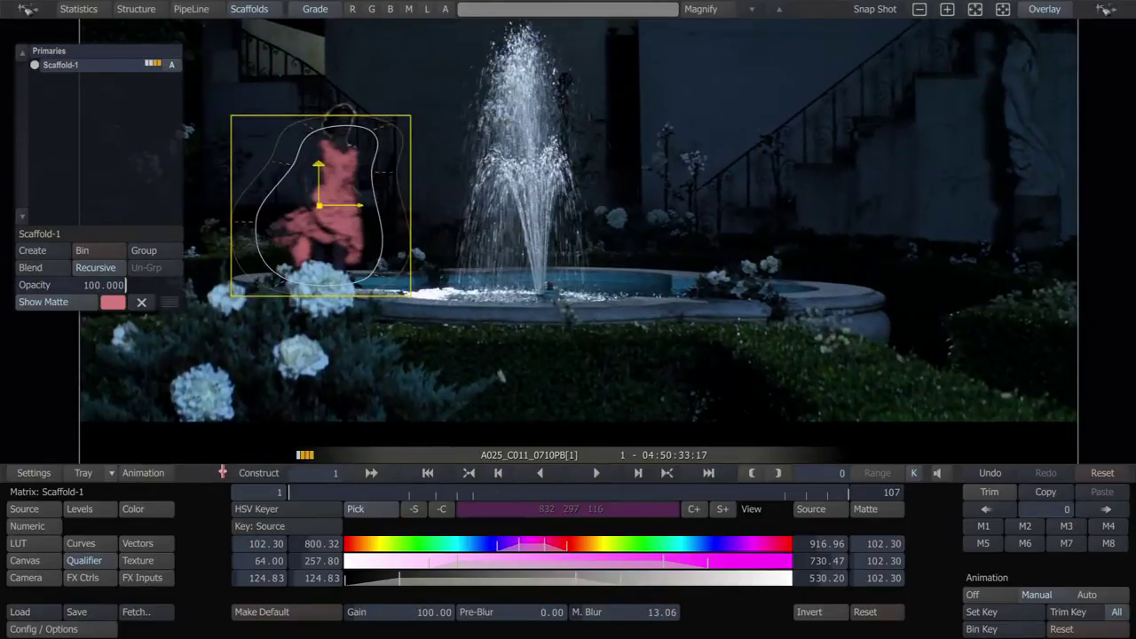
key(space)
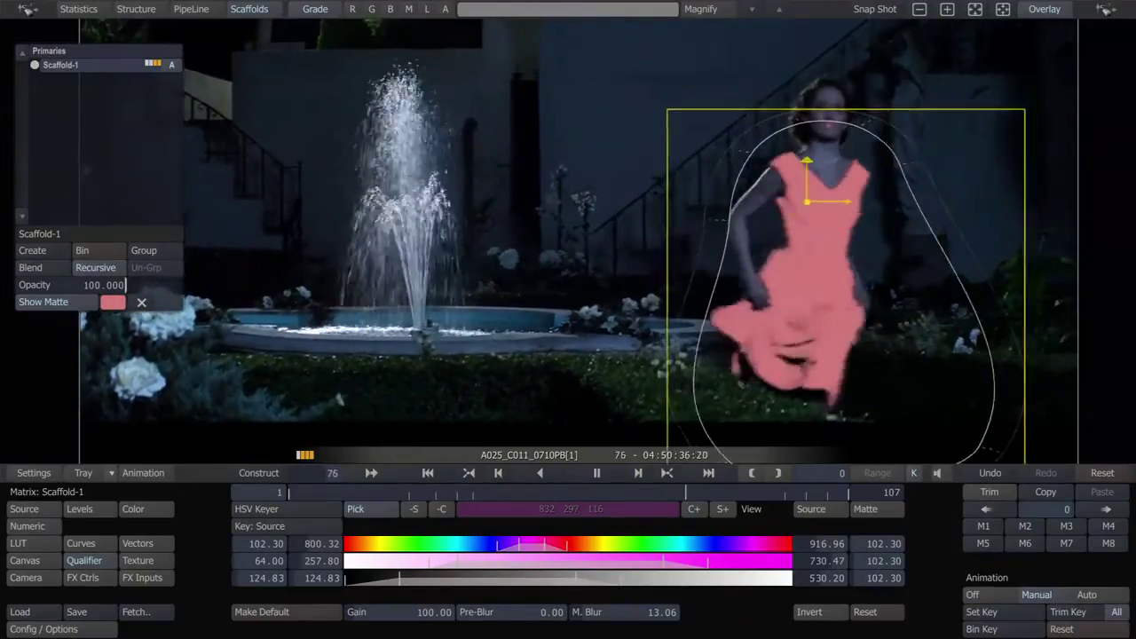
key(space)
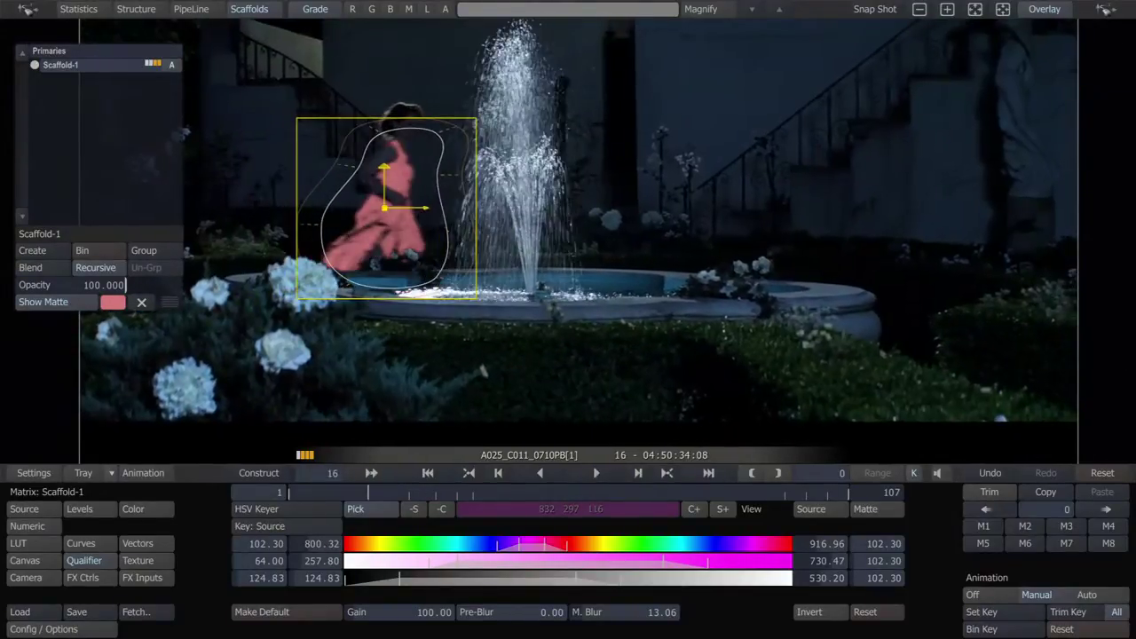
- At frame 9, set the key's lower saturation limit to 232.06
drag(321, 473, 221, 471)
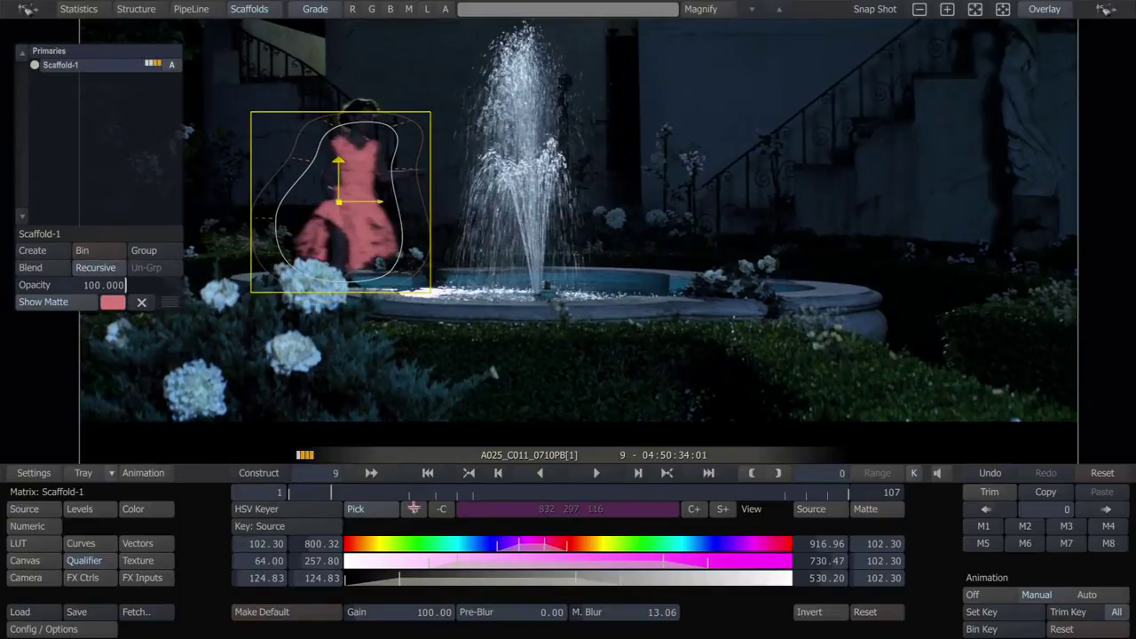
drag(431, 561, 432, 562)
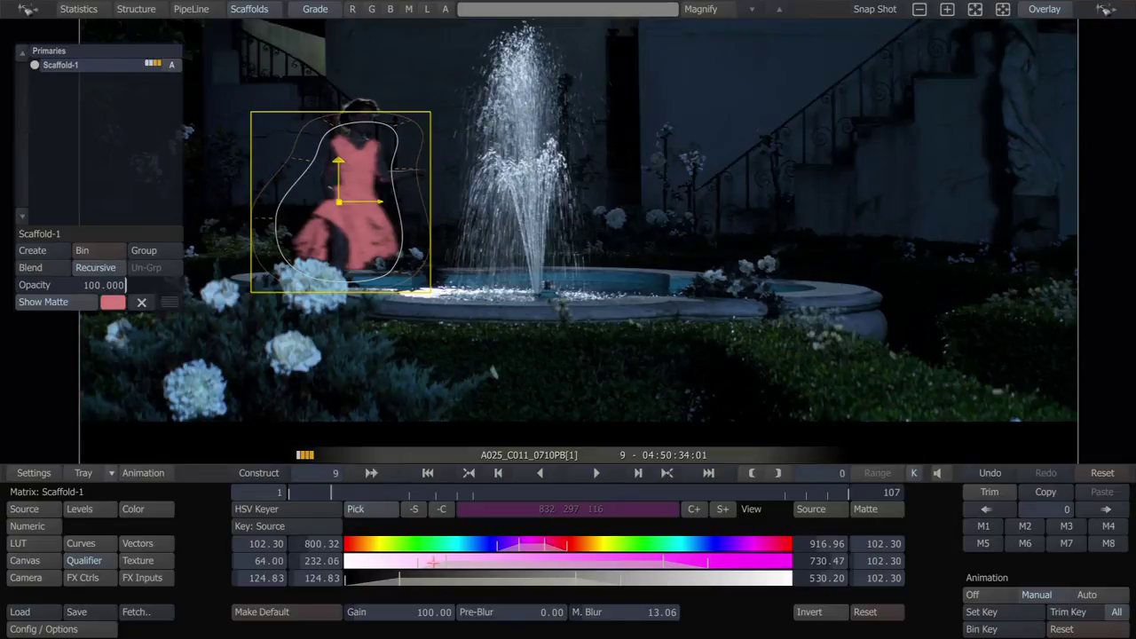
- At frame 77, lower the top vertices of Scaffold-1's inner and outer shapes below the woman's mouth and trim all vertex keys
key(space)
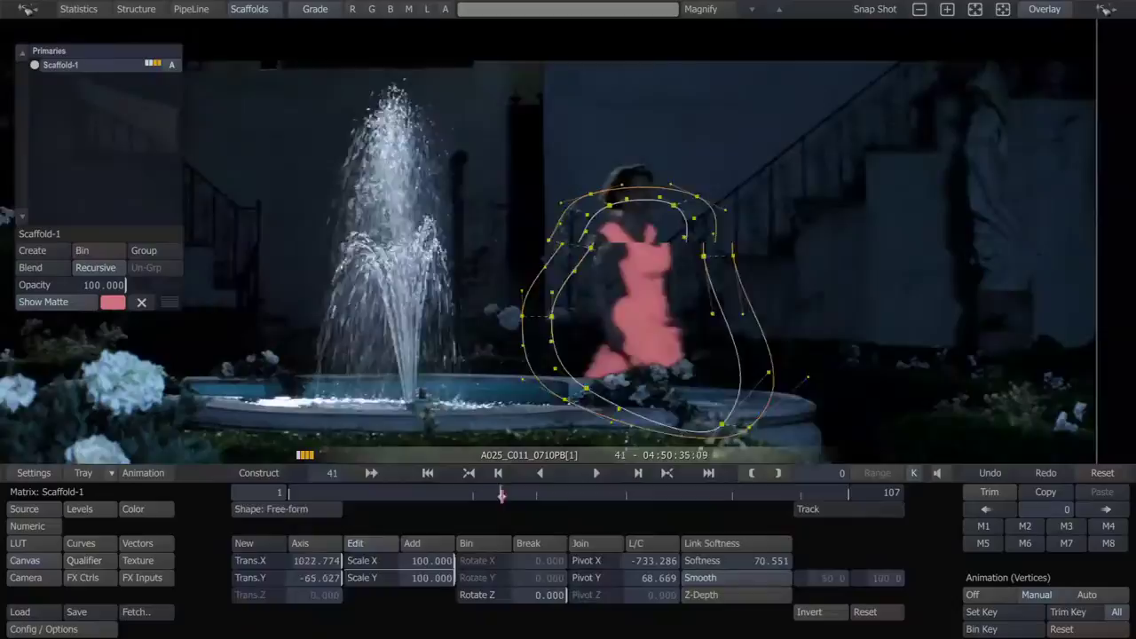
drag(501, 496, 690, 495)
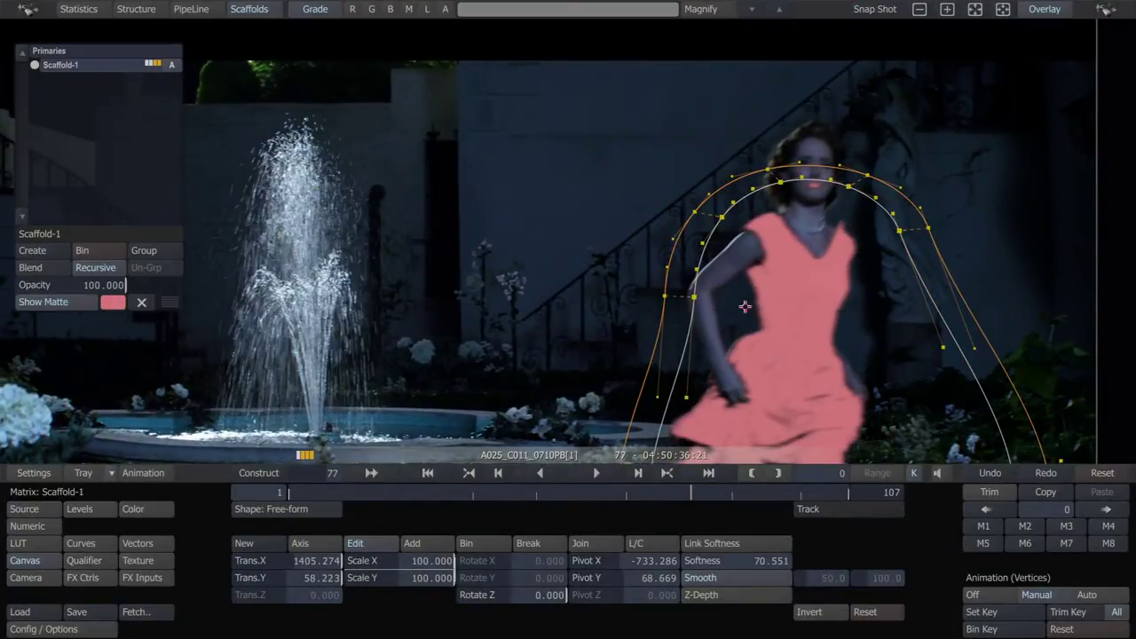
scroll(830, 286, up, 5)
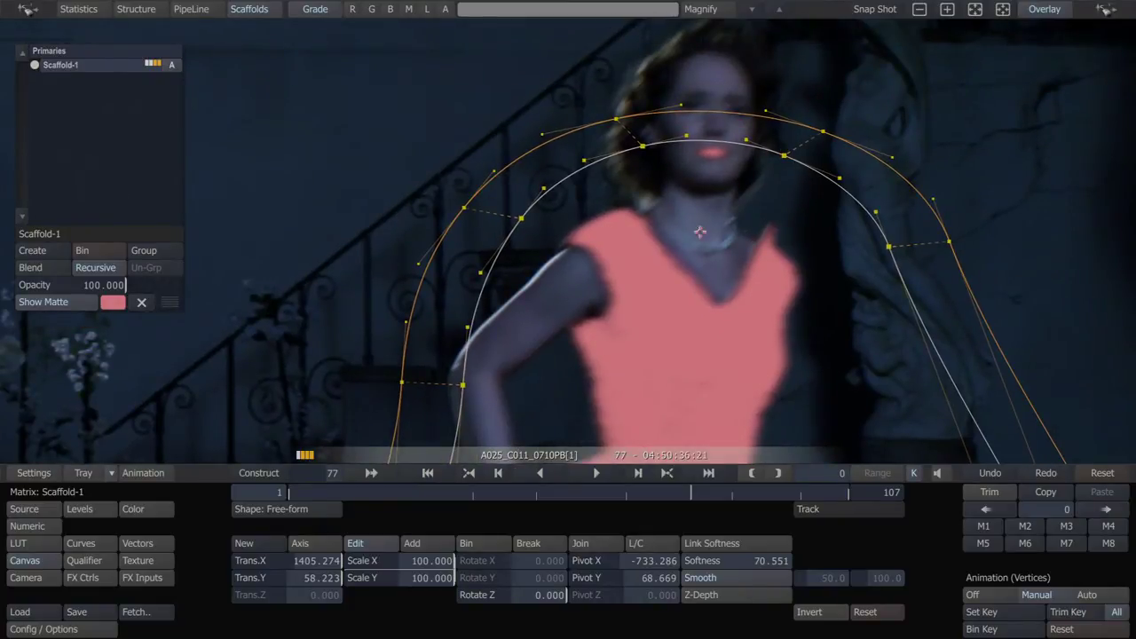
drag(785, 157, 797, 204)
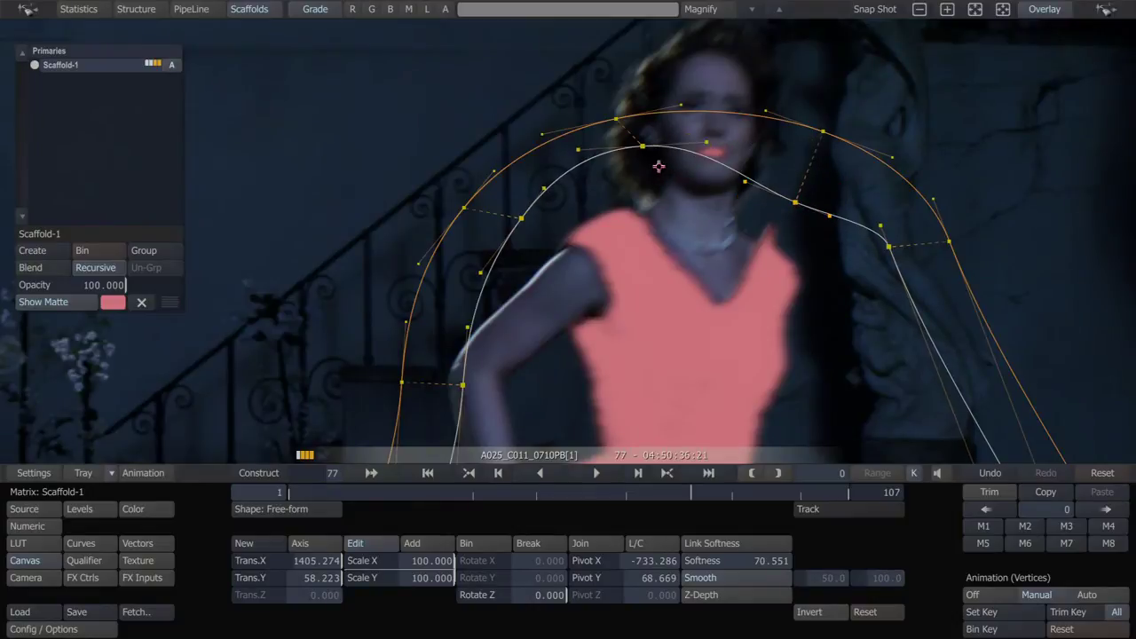
drag(642, 146, 640, 192)
drag(827, 120, 817, 170)
drag(611, 120, 606, 166)
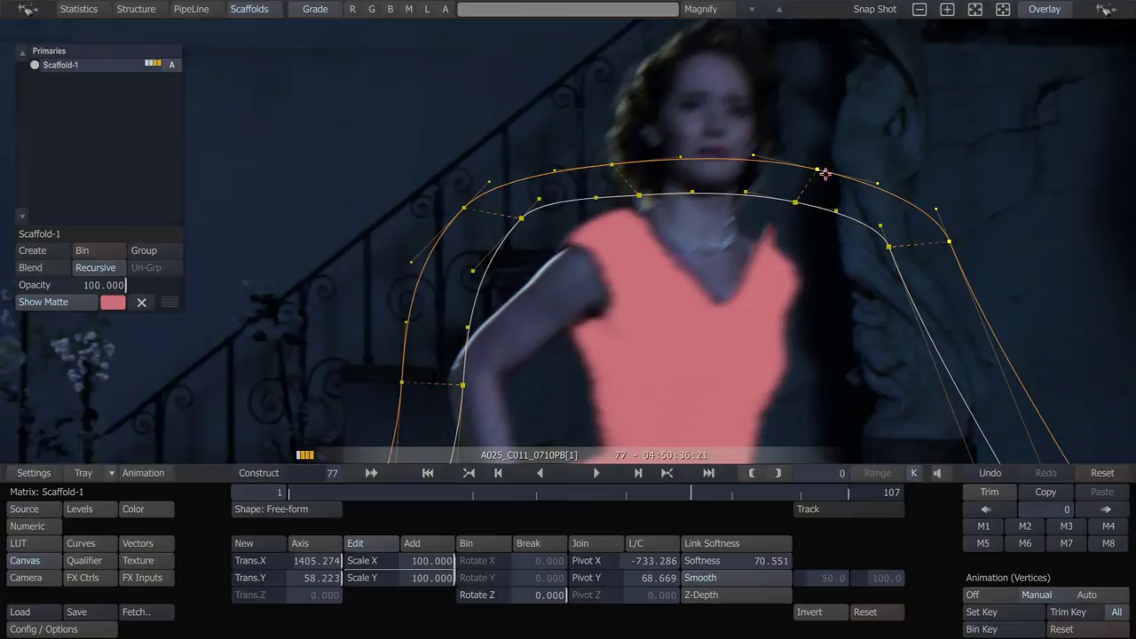
drag(811, 172, 811, 179)
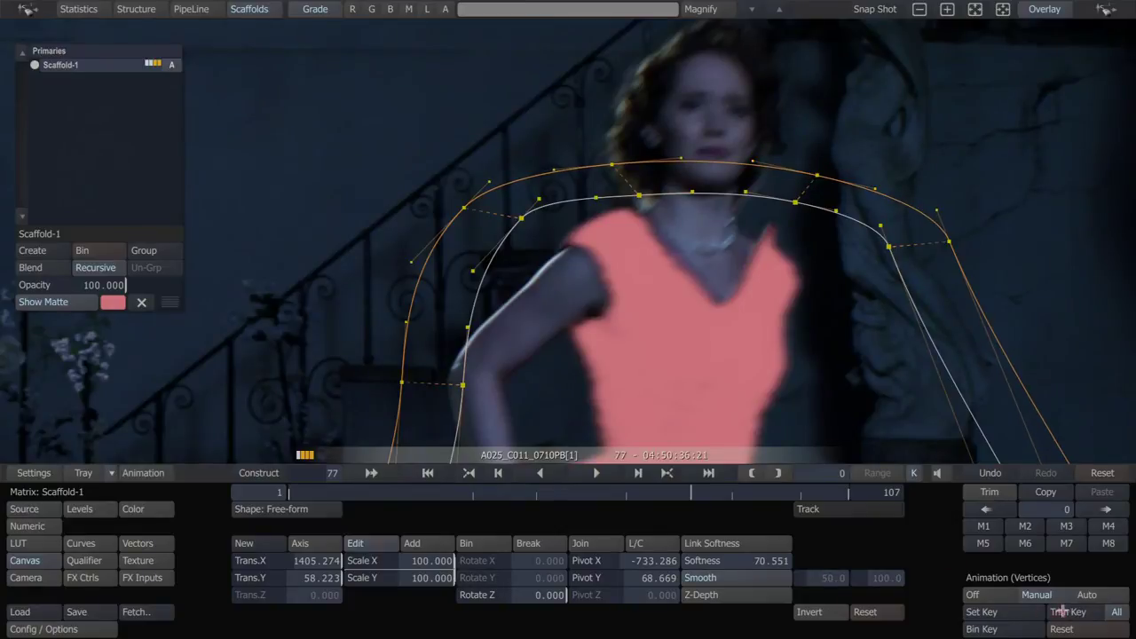
- Review frames 38 and 1 and play the clip through to frame 68 to check the reshaped scaffold around the dress
drag(689, 487, 484, 477)
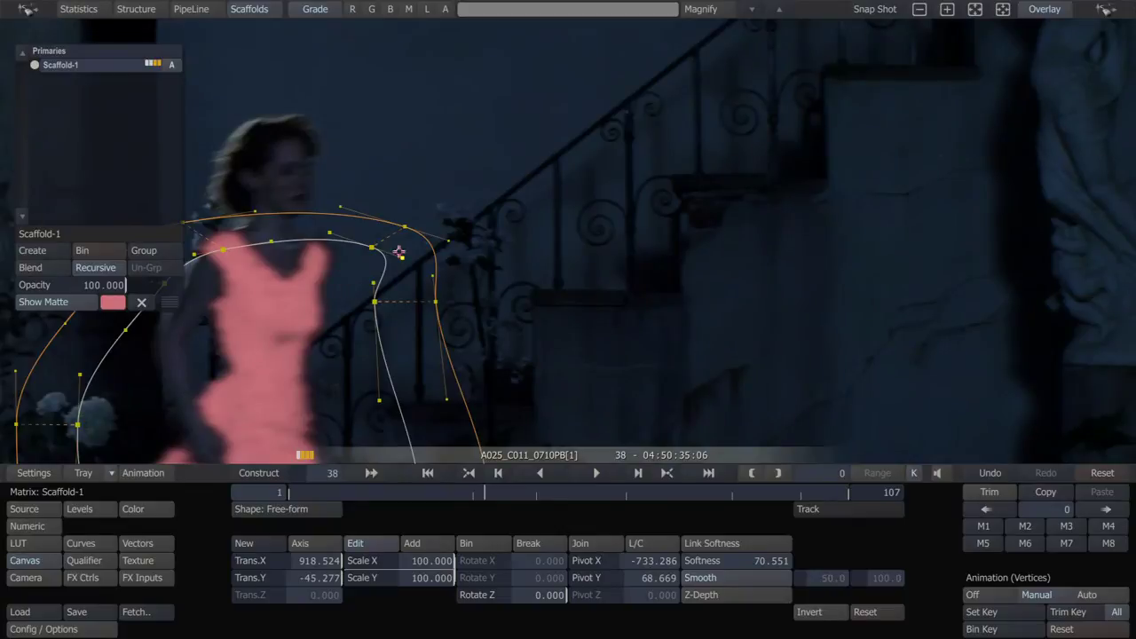
scroll(398, 251, down, 3)
drag(428, 279, 660, 272)
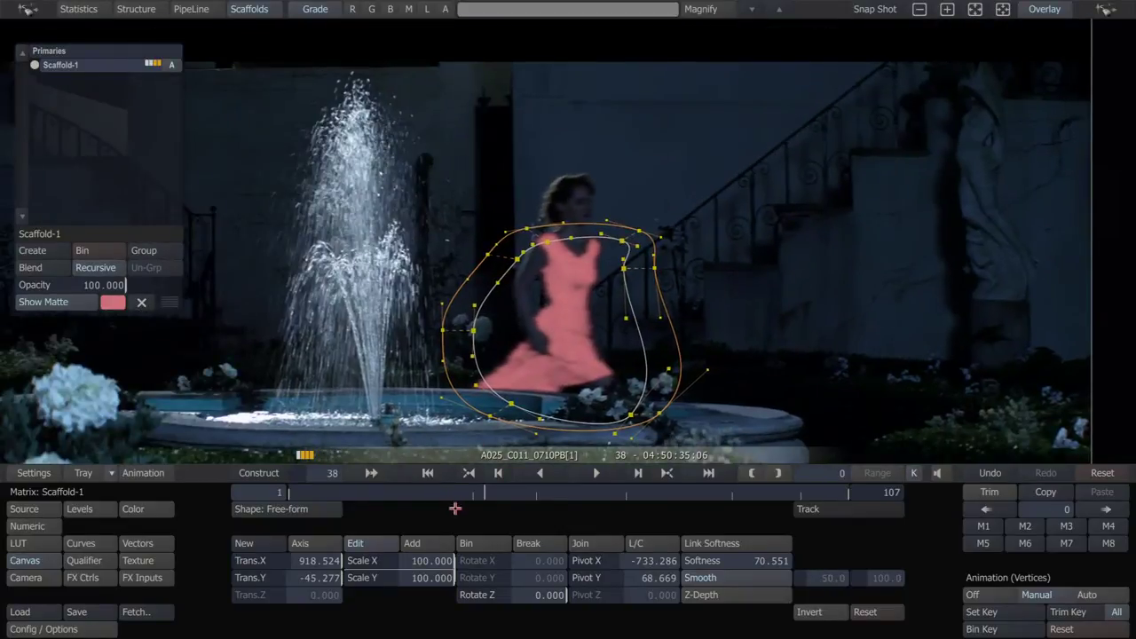
drag(454, 493, 284, 484)
drag(307, 297, 462, 278)
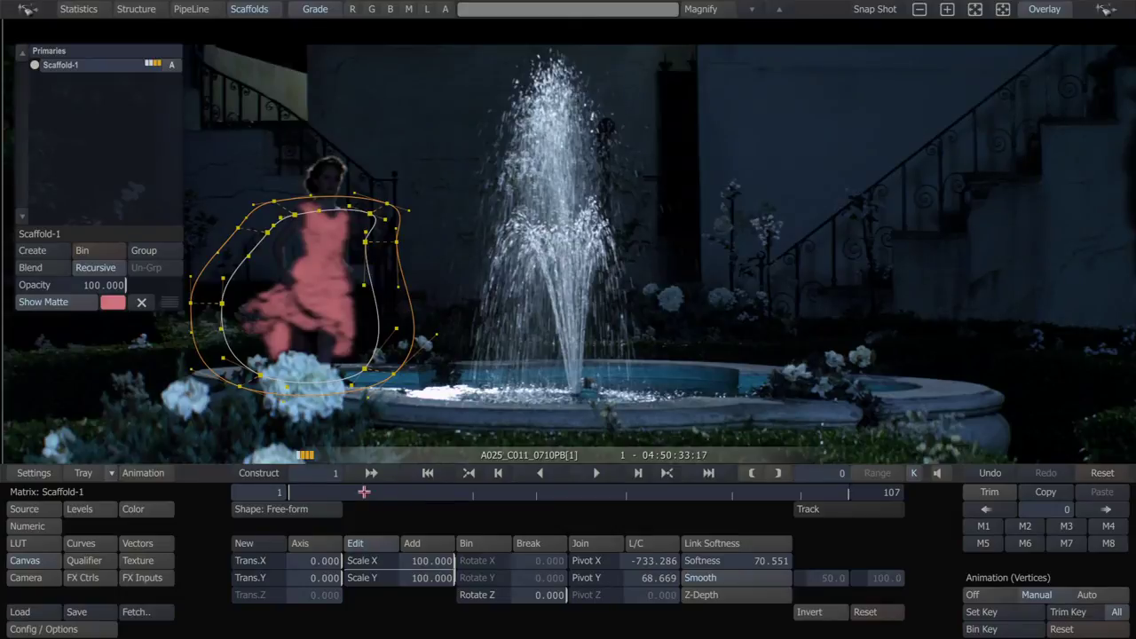
scroll(434, 355, down, 1)
drag(474, 349, 497, 271)
key(space)
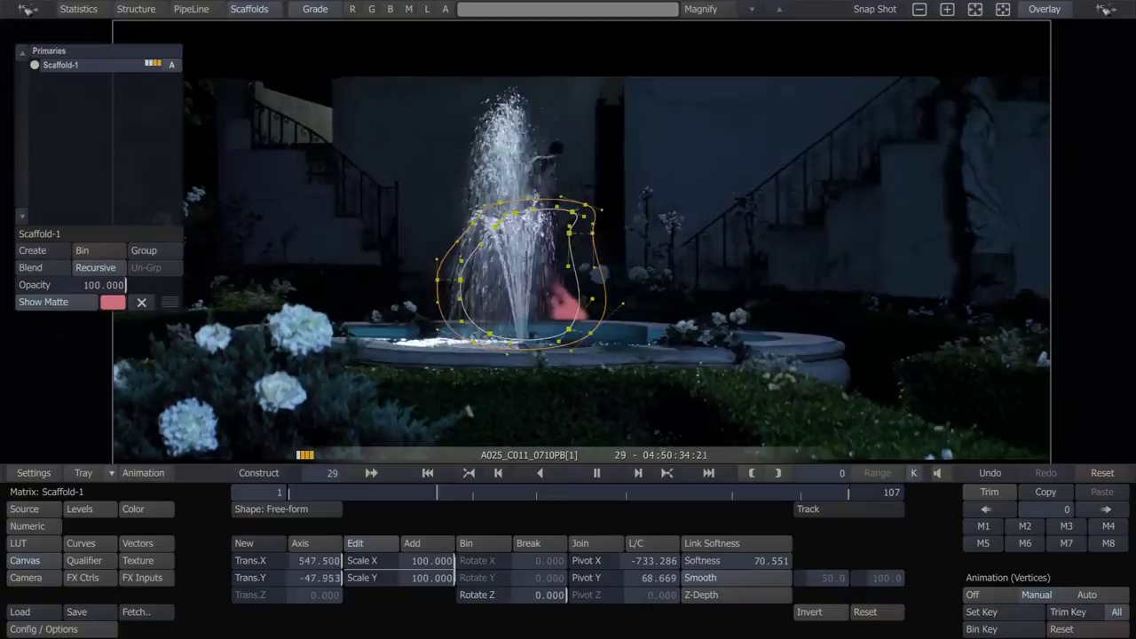
drag(822, 329, 1066, 286)
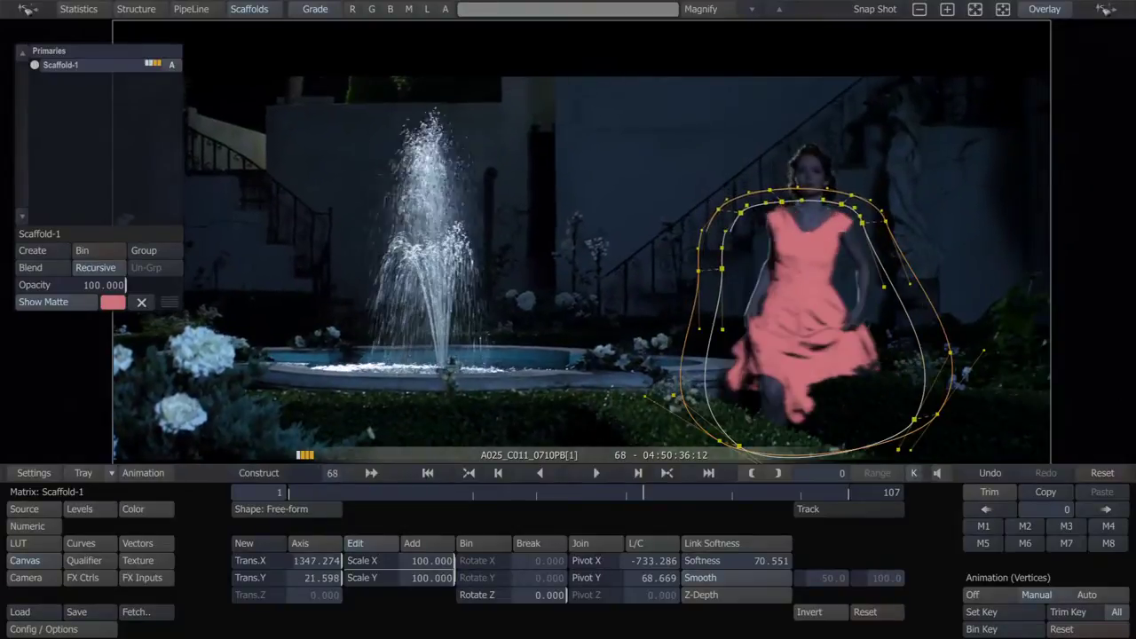
key(space)
- At frame 68, show the scaffold's axis, hide the matte overlay and grade the dress brighter red using Gamma, Gain, Color-B and Lift
click(317, 543)
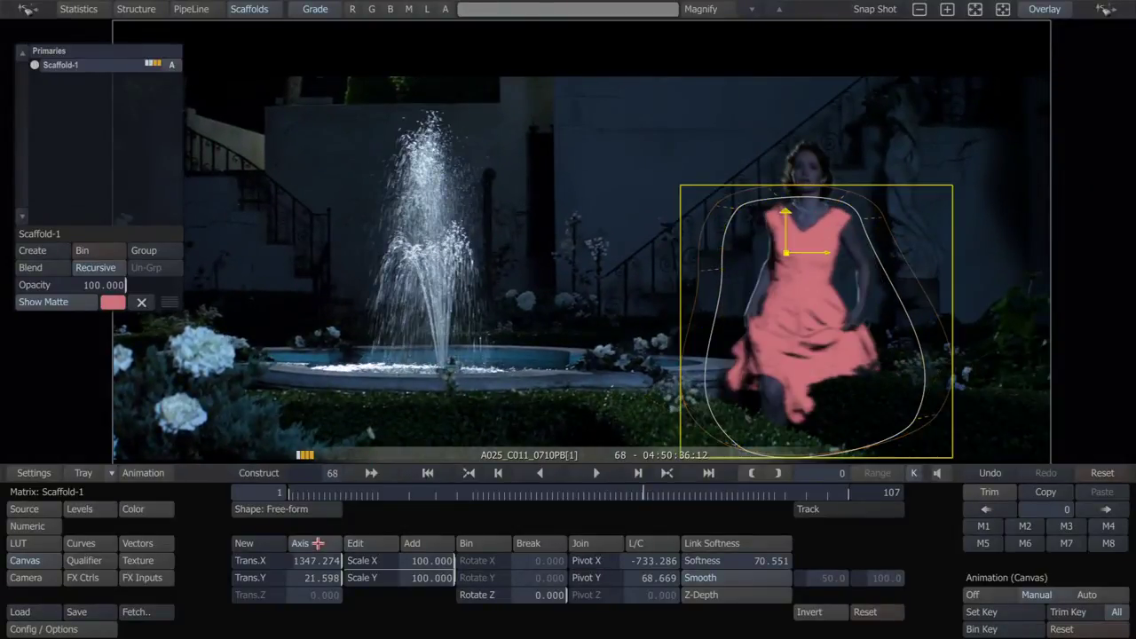
click(85, 306)
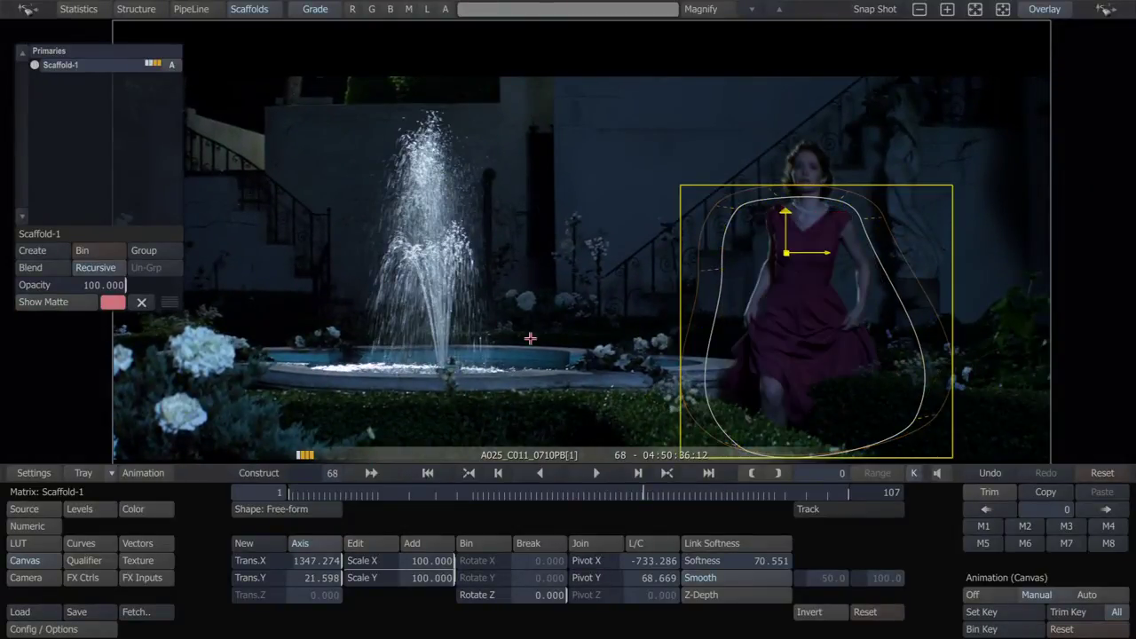
click(149, 511)
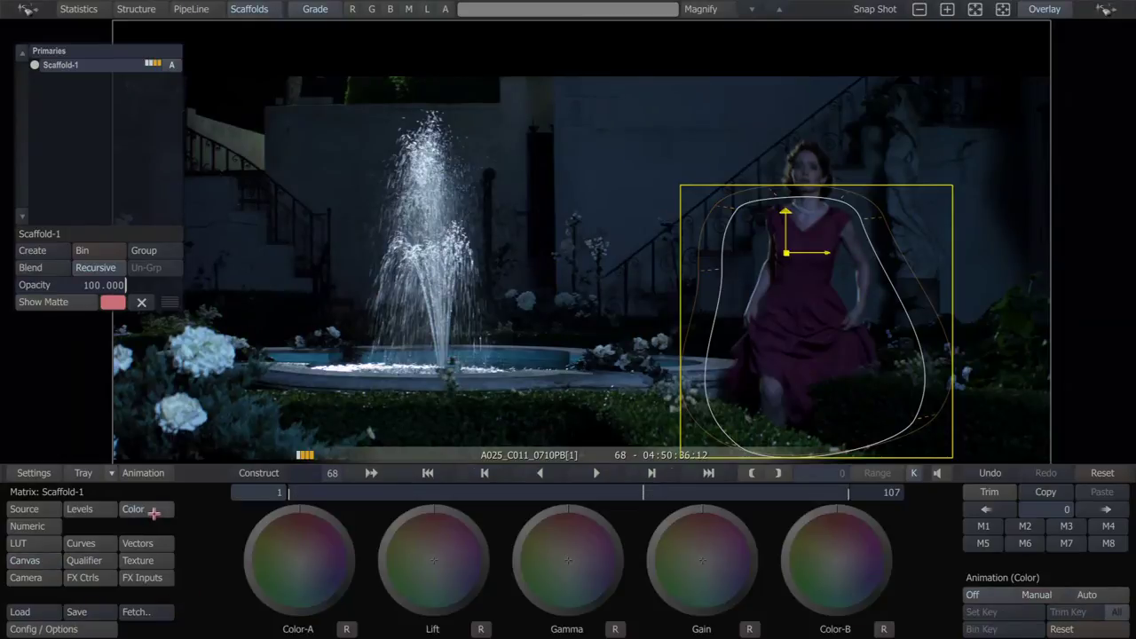
key(s)
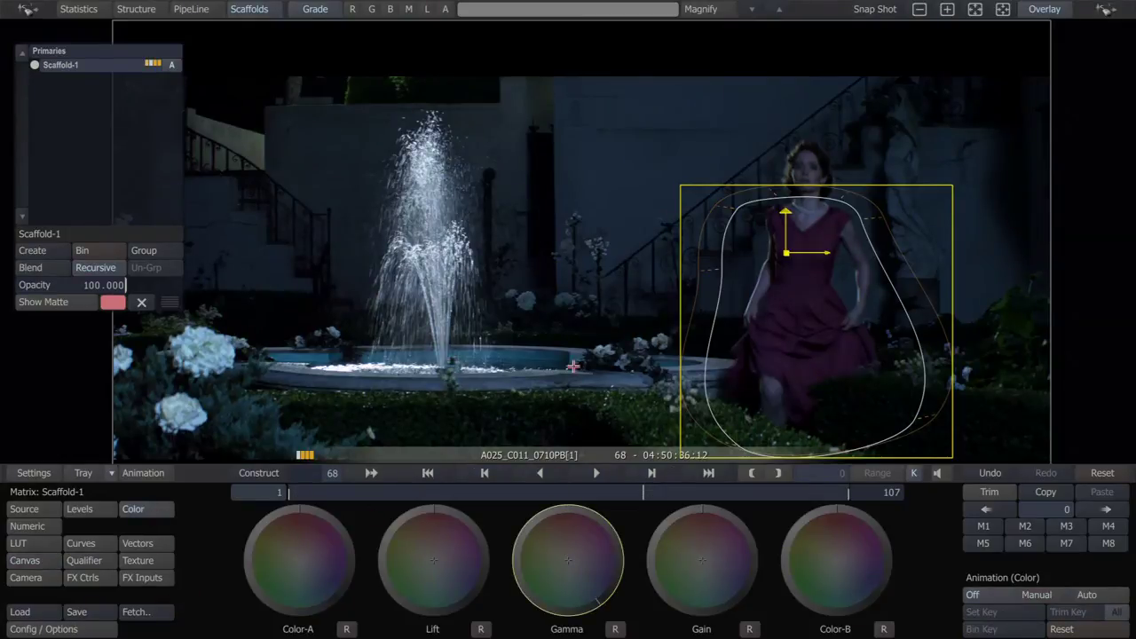
key(d)
key(s)
key(f)
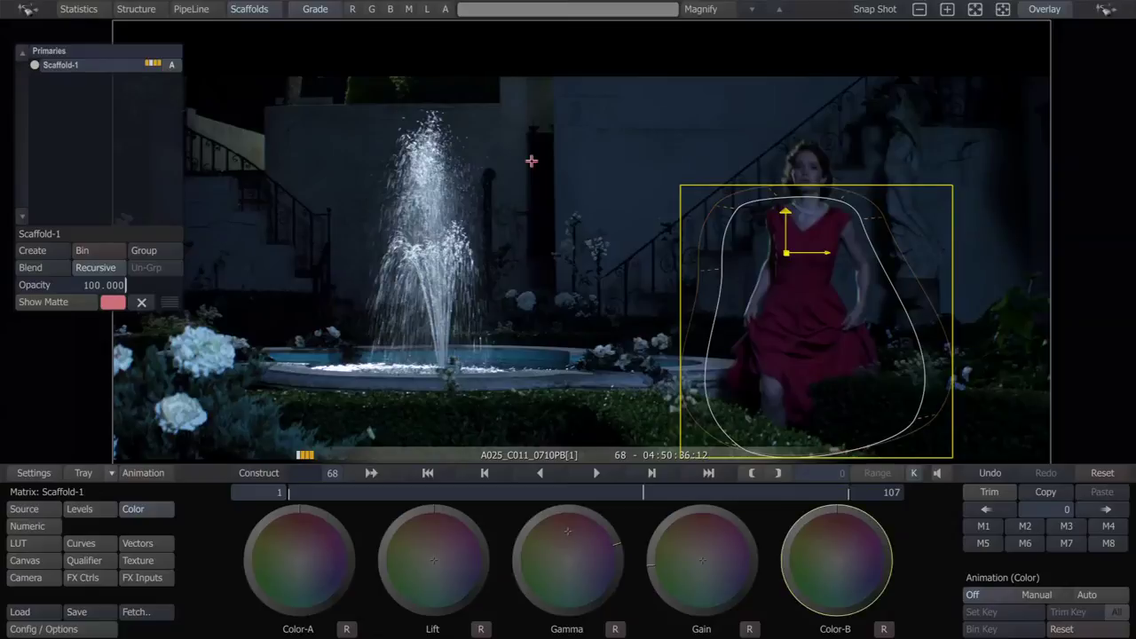
key(s)
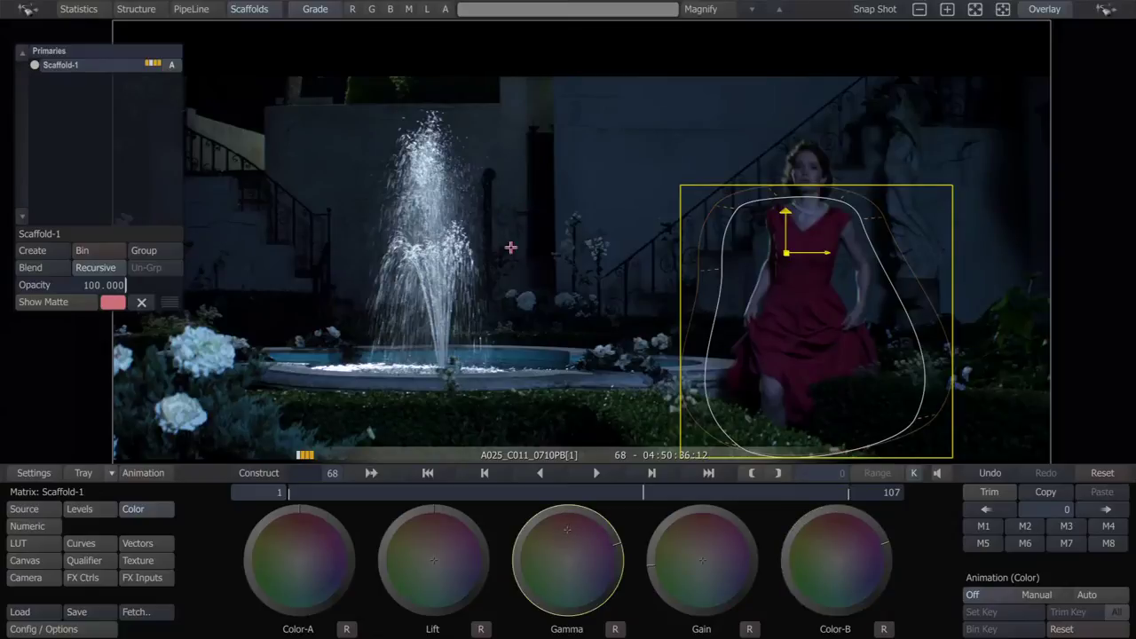
key(a)
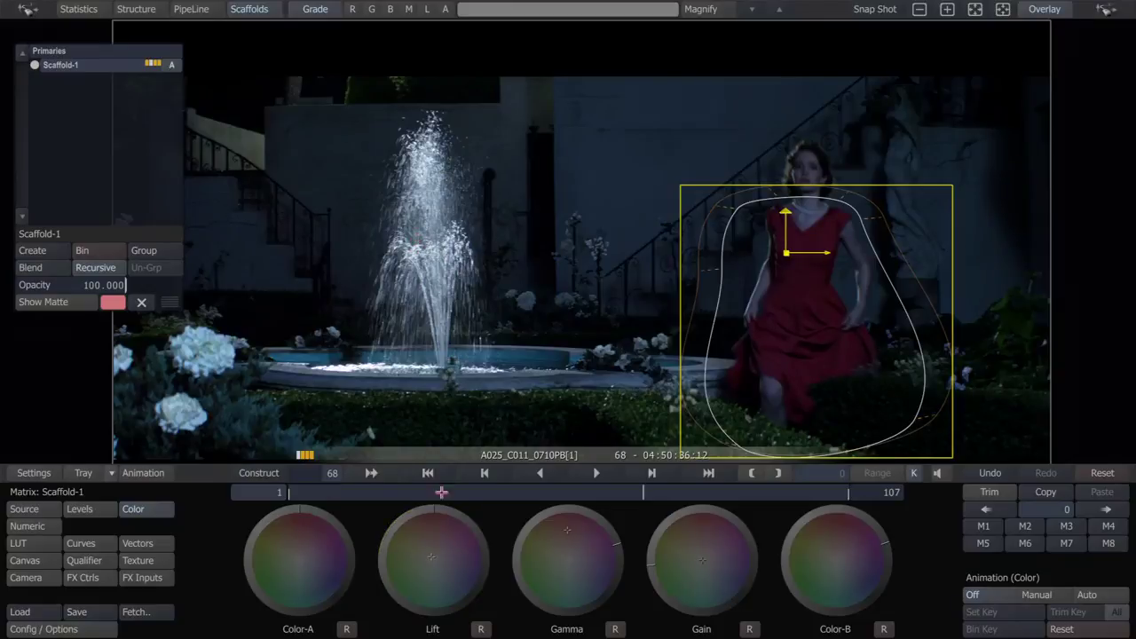
- Select Primaries to clear the scaffold outline, return to frame 1 and fit the image to review the graded dress
click(156, 50)
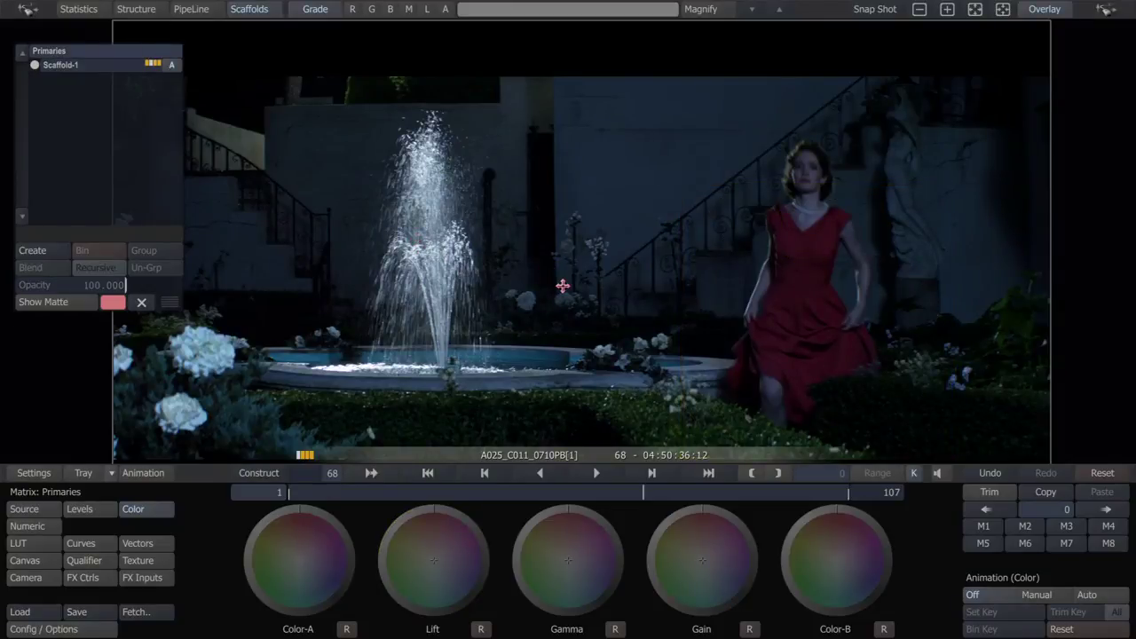
drag(561, 287, 592, 254)
drag(587, 485, 401, 493)
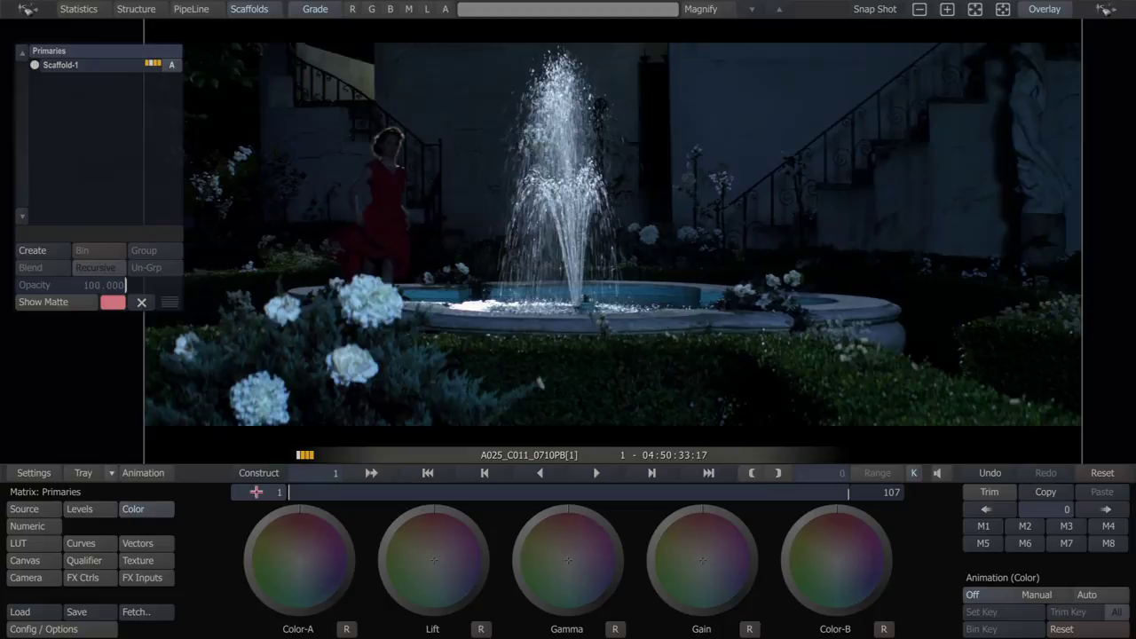
click(1001, 8)
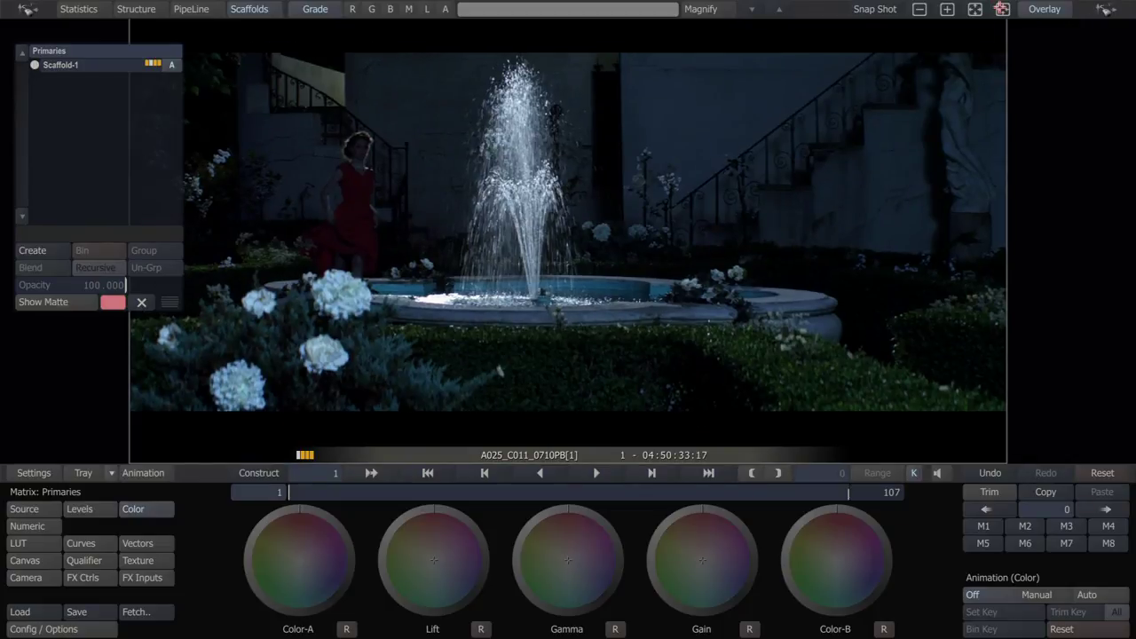